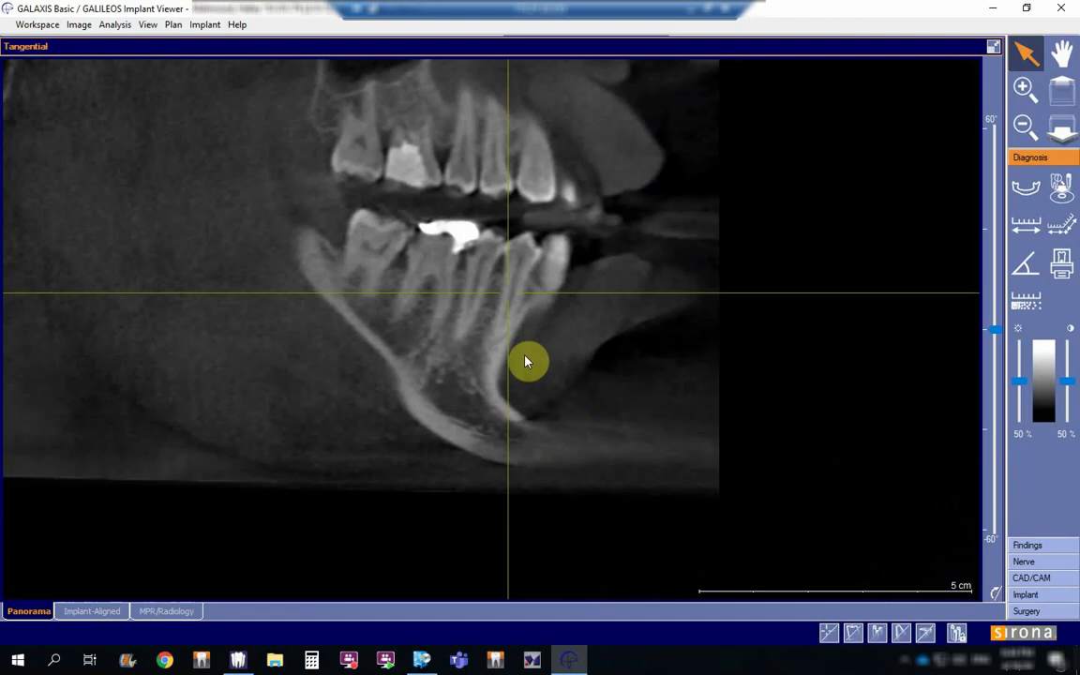
Measure the lower right premolar beside the filled molar, from crown tip to root apex, in the tangential view.
scroll(570, 375, down, 2)
scroll(570, 375, down, 1)
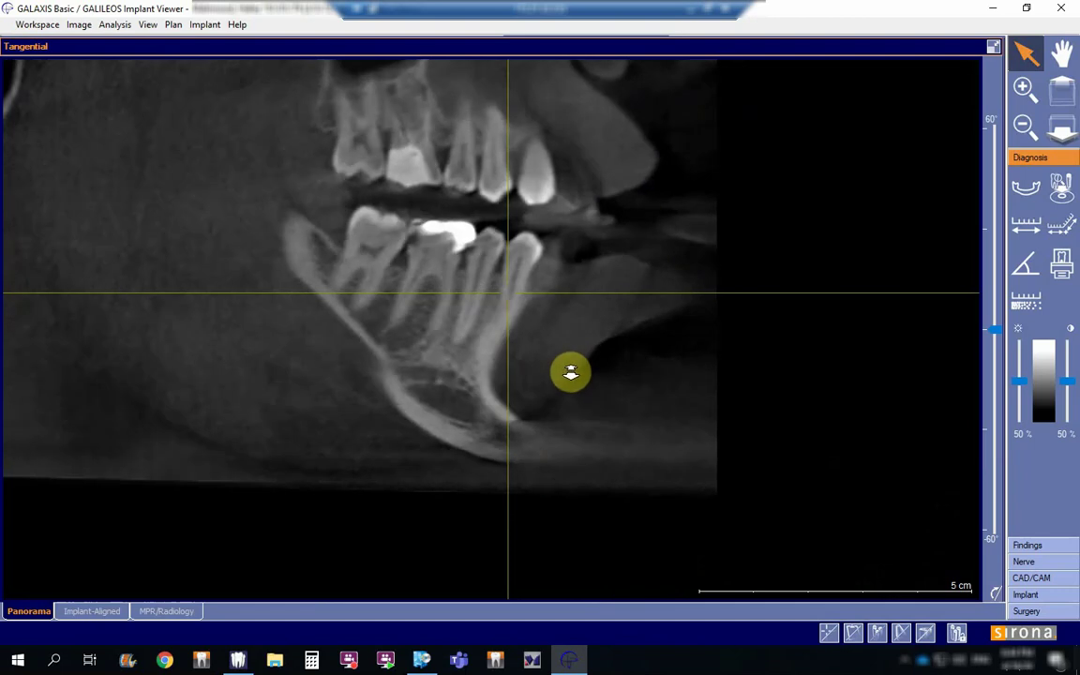
scroll(572, 369, down, 1)
scroll(572, 371, down, 1)
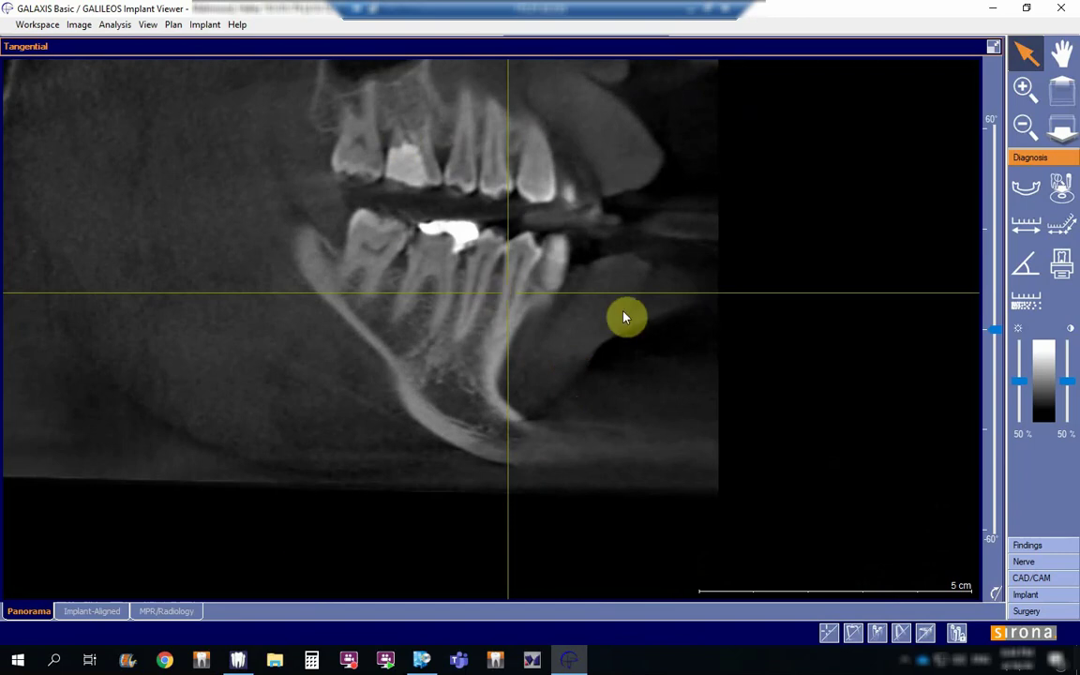
click(1024, 228)
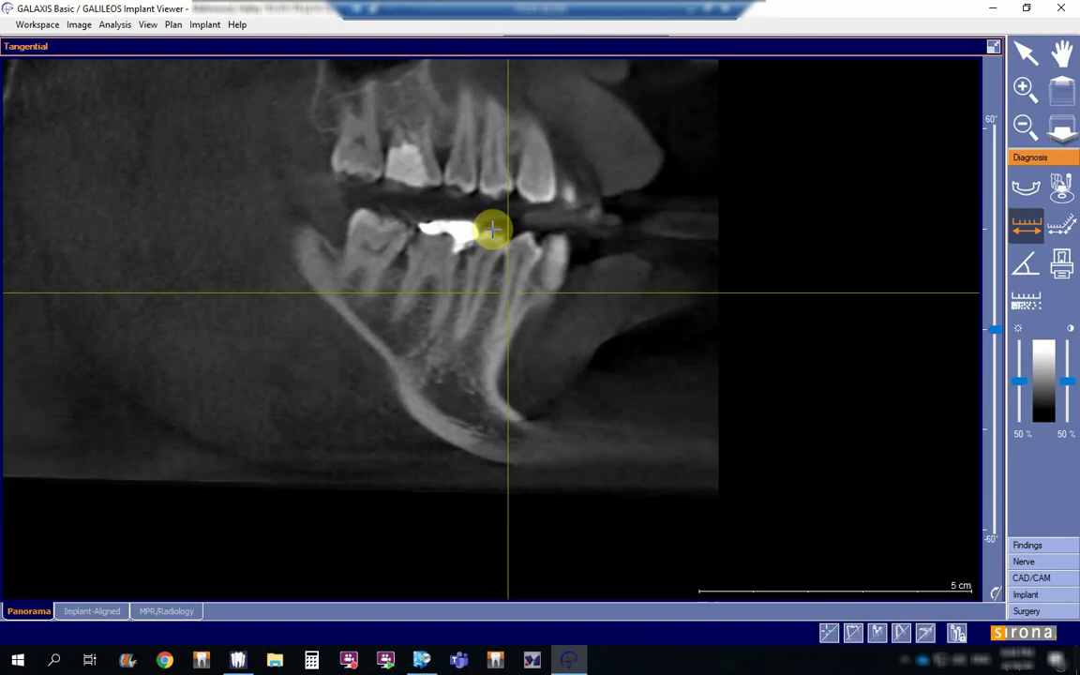
drag(491, 247, 454, 339)
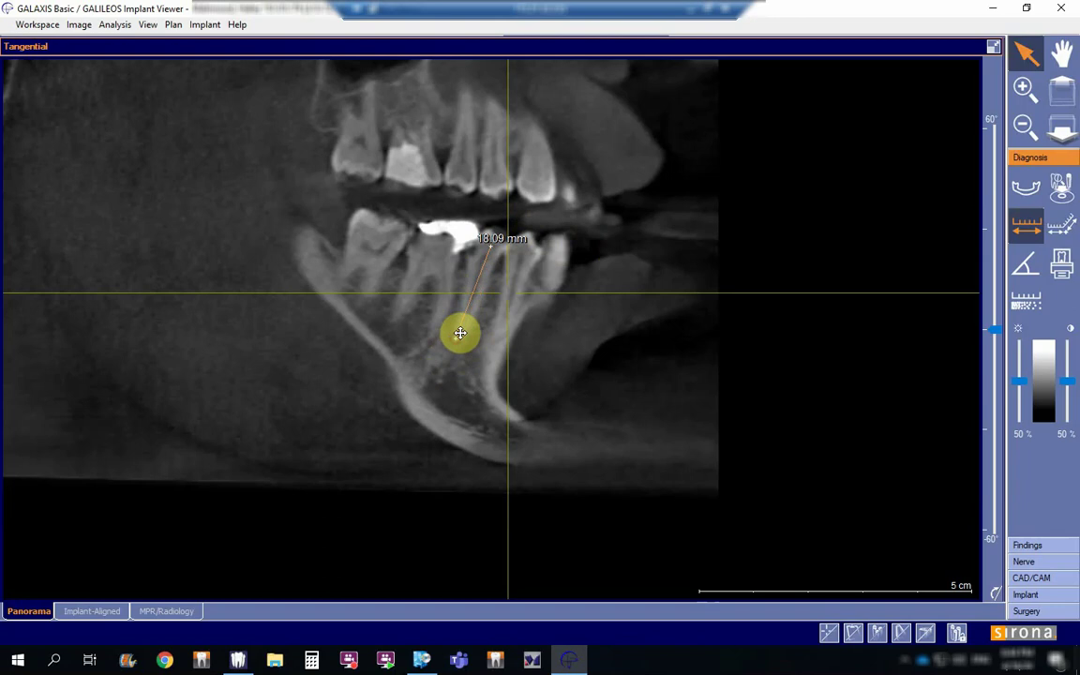
drag(490, 243, 489, 230)
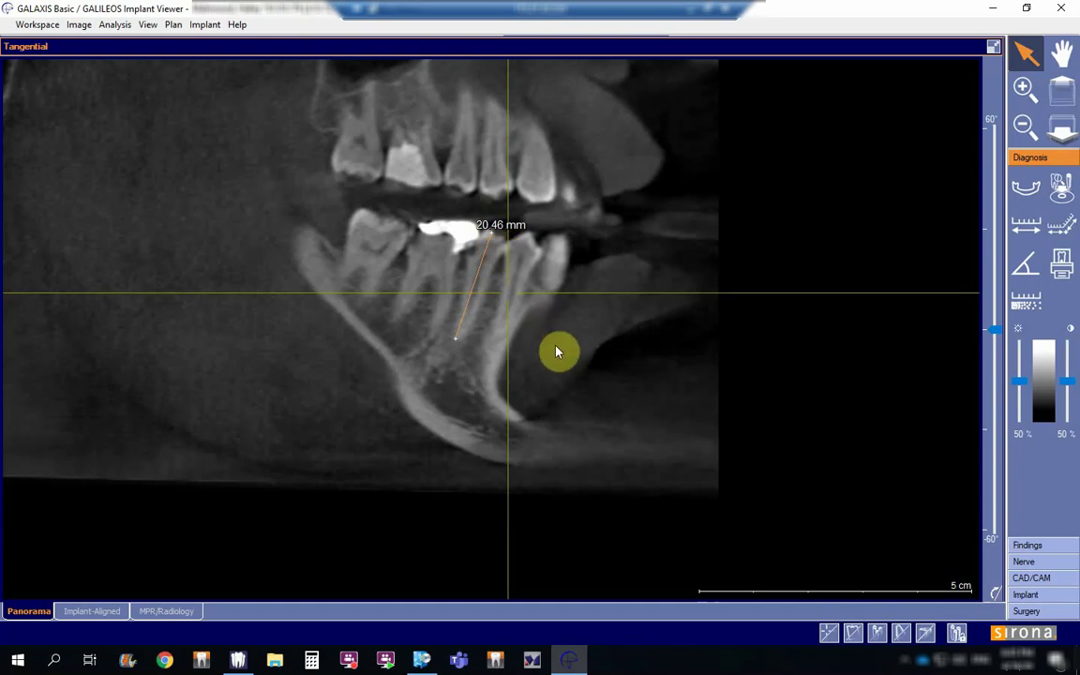
Return to the multi-view layout and position the slicing window on the patient's lower left jaw behind the last molar.
double_click(415, 309)
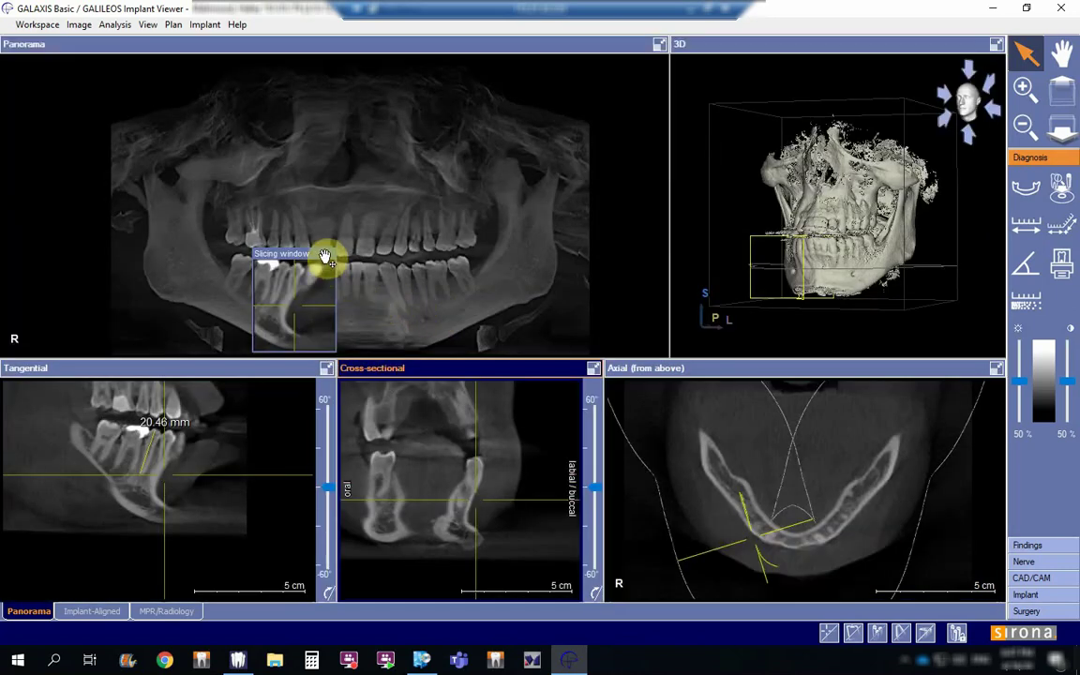
drag(325, 256, 526, 222)
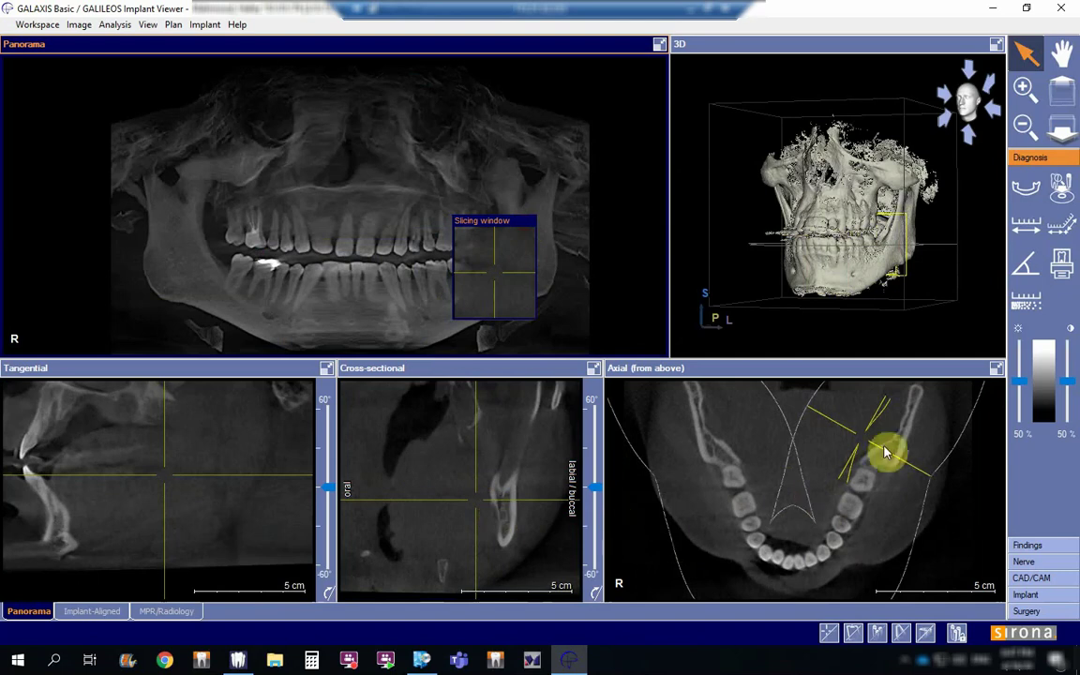
drag(860, 433, 881, 466)
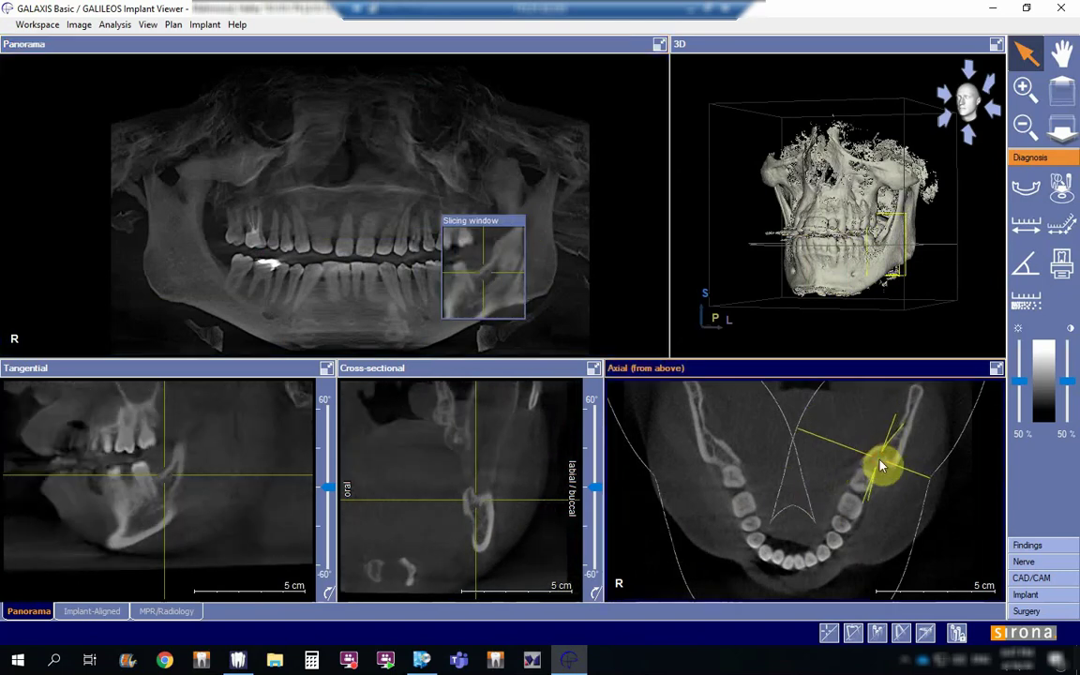
Examine the cross-sectional slices of the lower left jaw behind the last molar in an enlarged view.
click(592, 375)
click(593, 372)
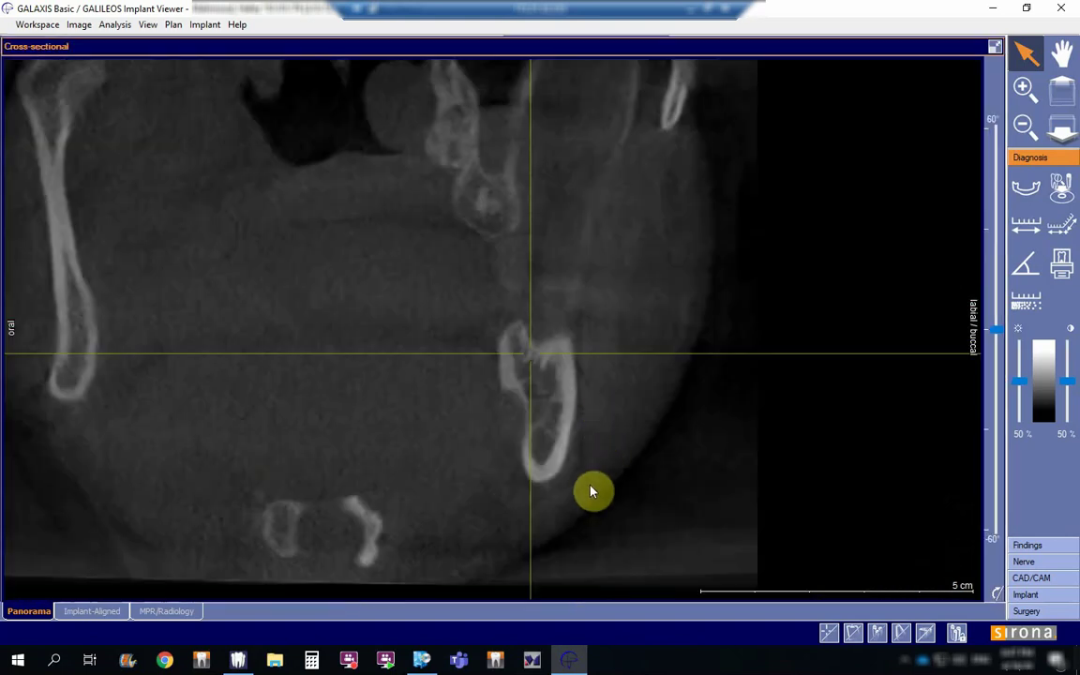
drag(598, 491, 629, 489)
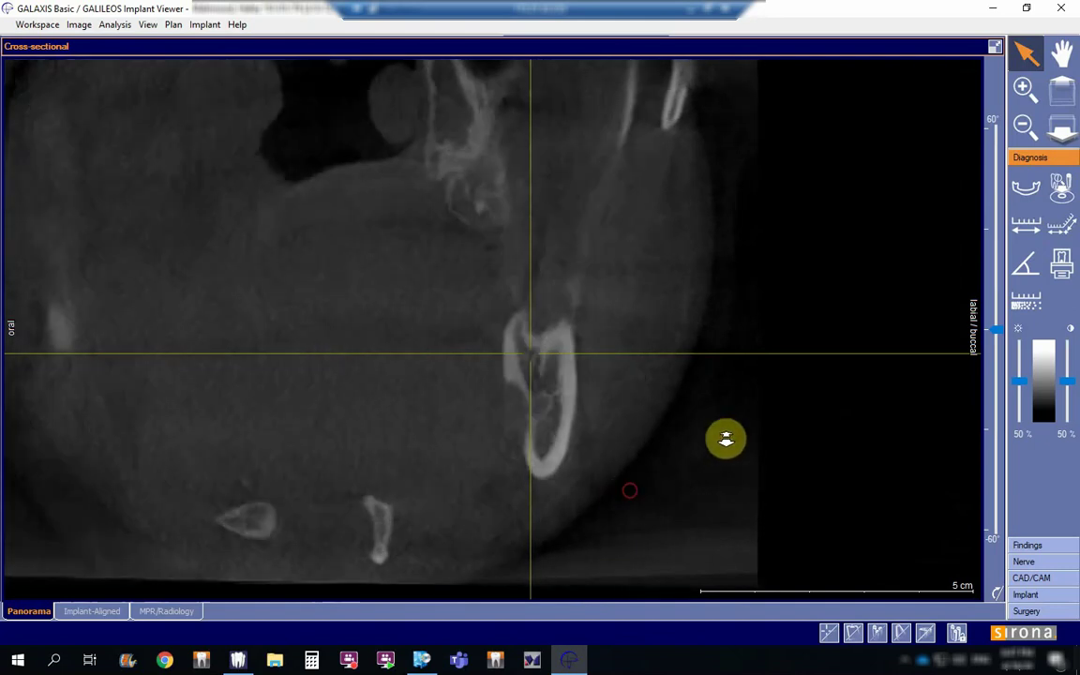
click(995, 47)
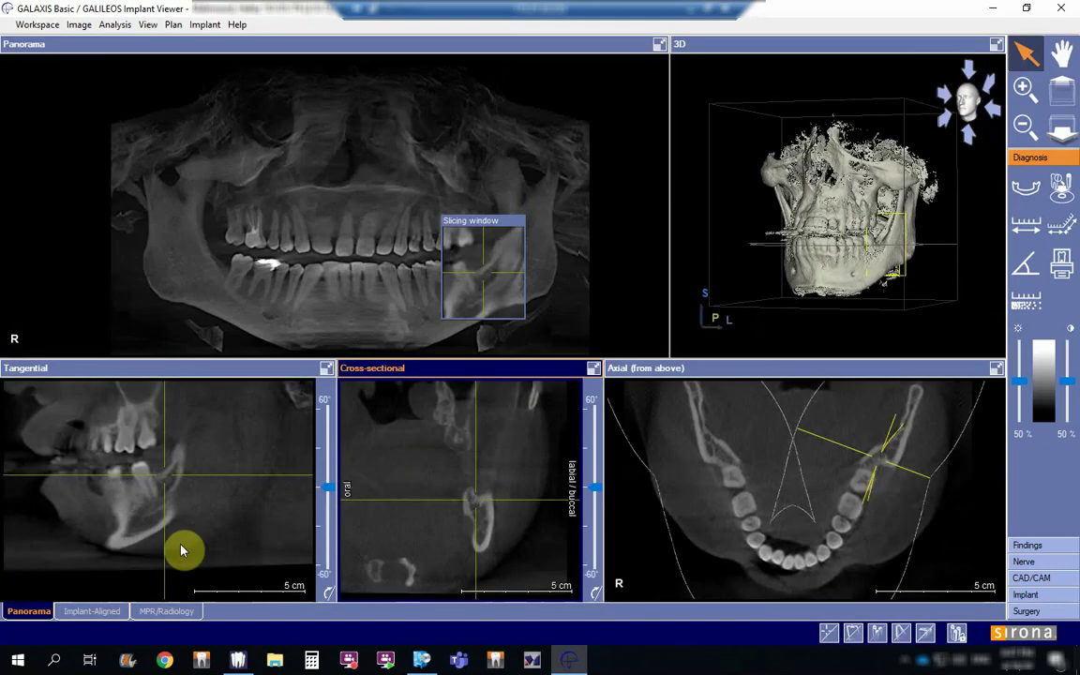
Measure from the bone crest behind the lower left last molar down toward the mandibular canal in the enlarged tangential view.
click(325, 367)
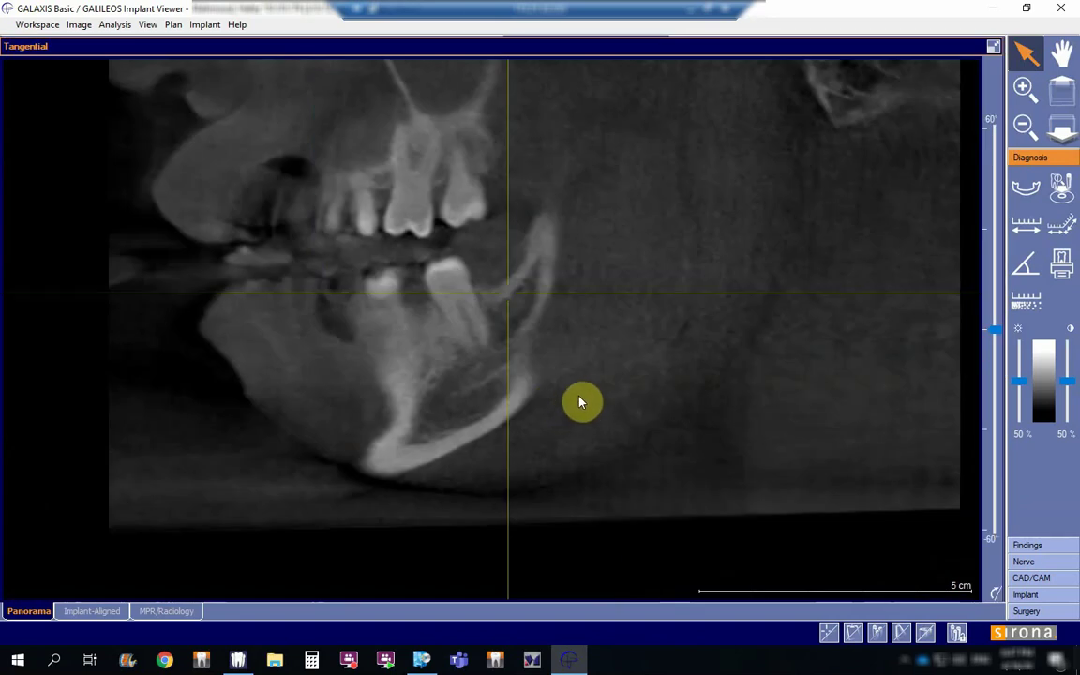
drag(580, 402, 582, 400)
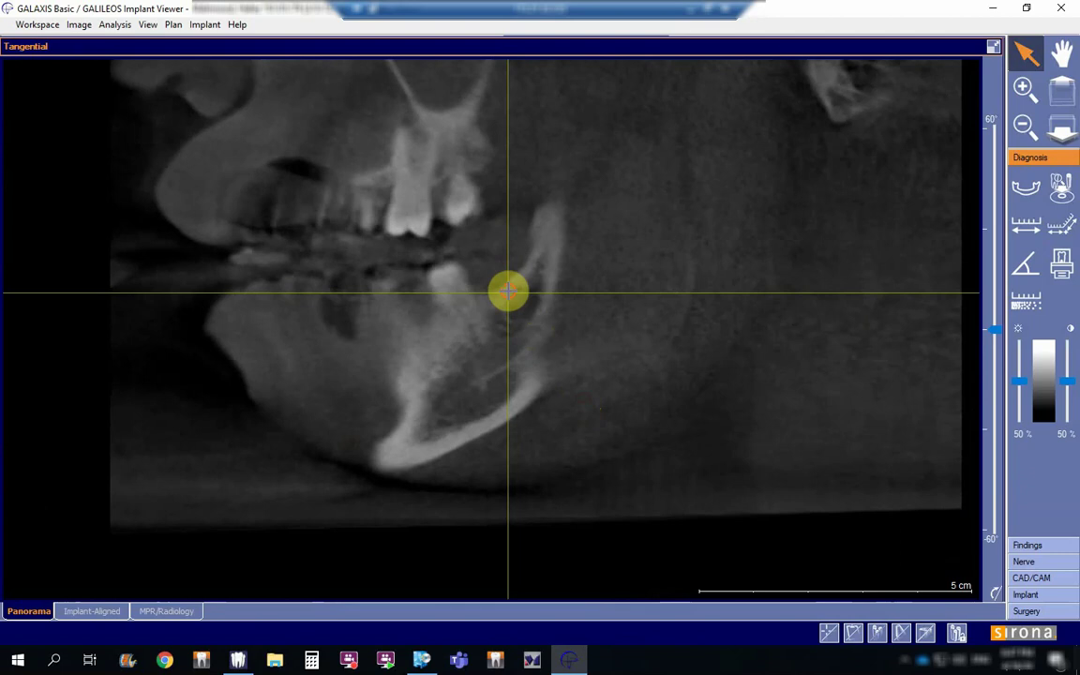
scroll(502, 287, down, 3)
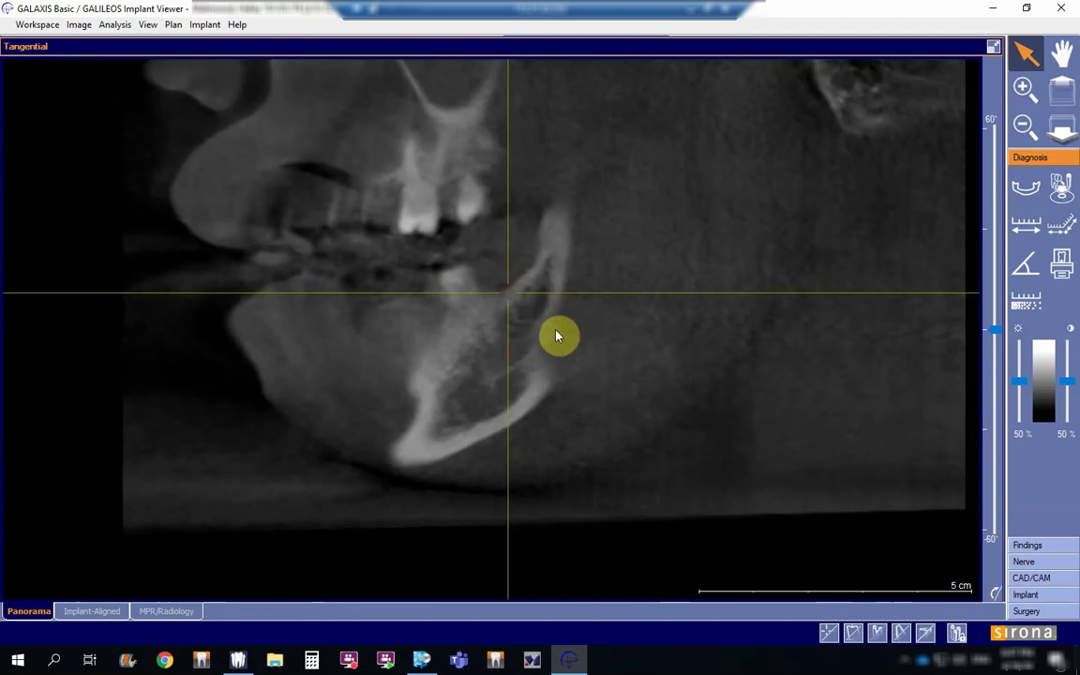
click(1027, 225)
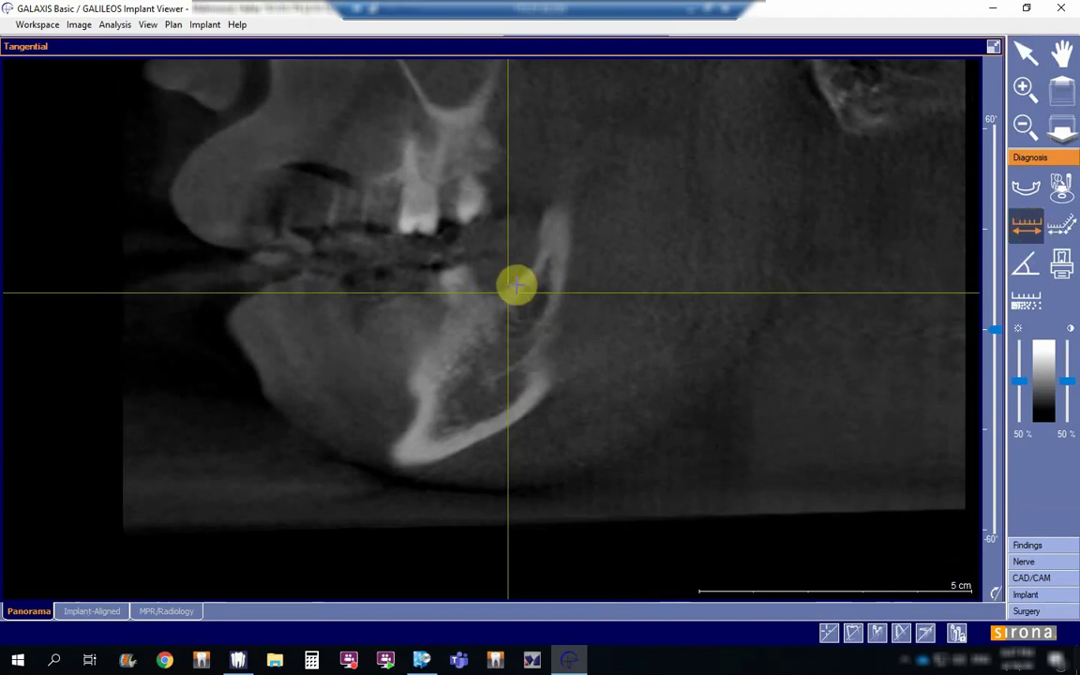
drag(507, 289, 530, 326)
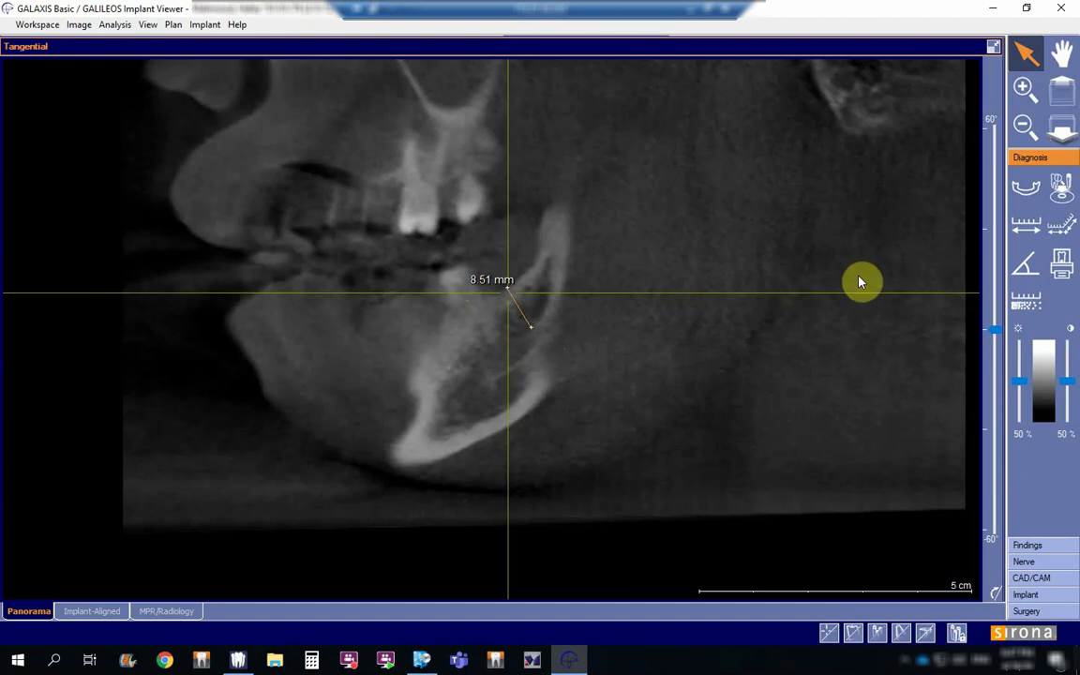
click(998, 51)
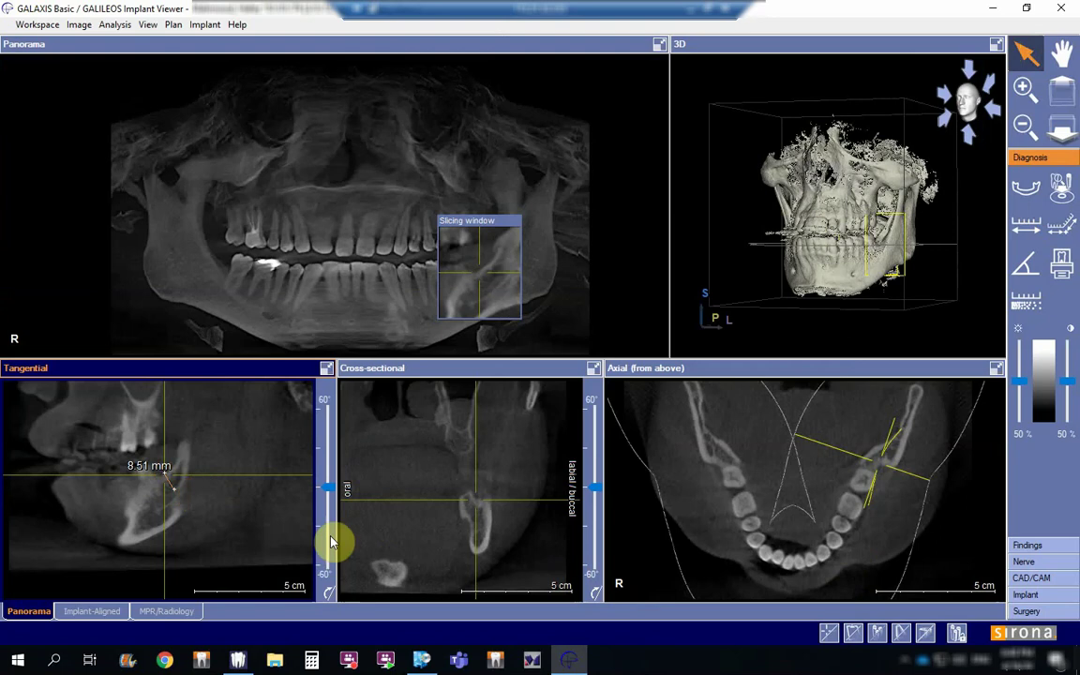
Measure the buccal-to-oral width of the lower left jawbone near its crest in the enlarged cross-sectional view.
click(594, 368)
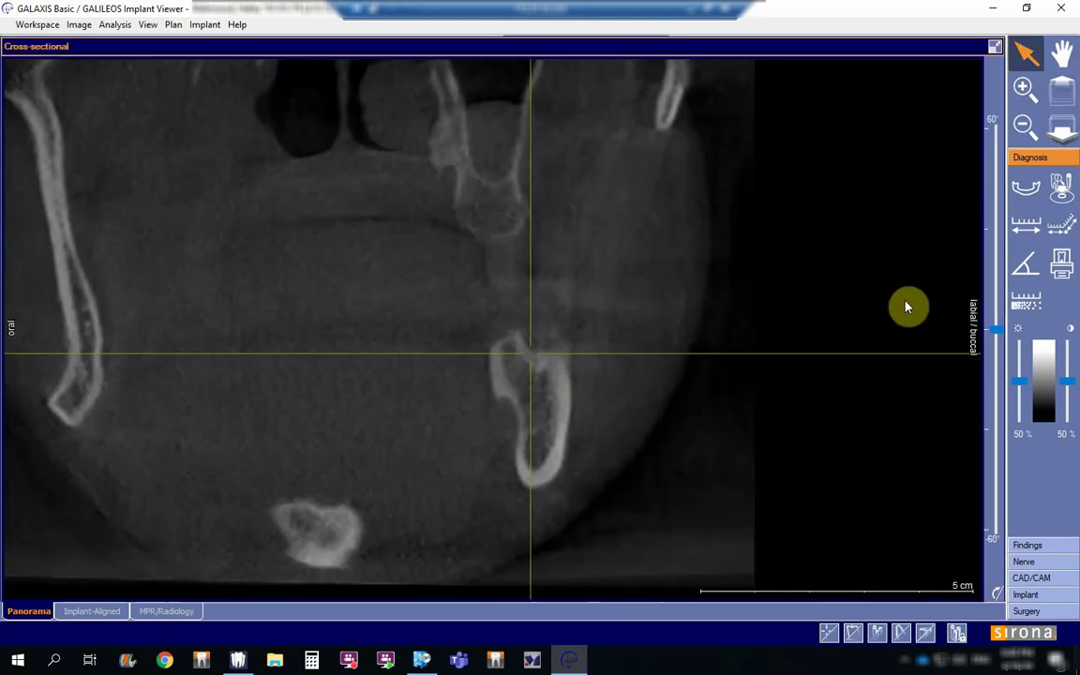
click(1024, 226)
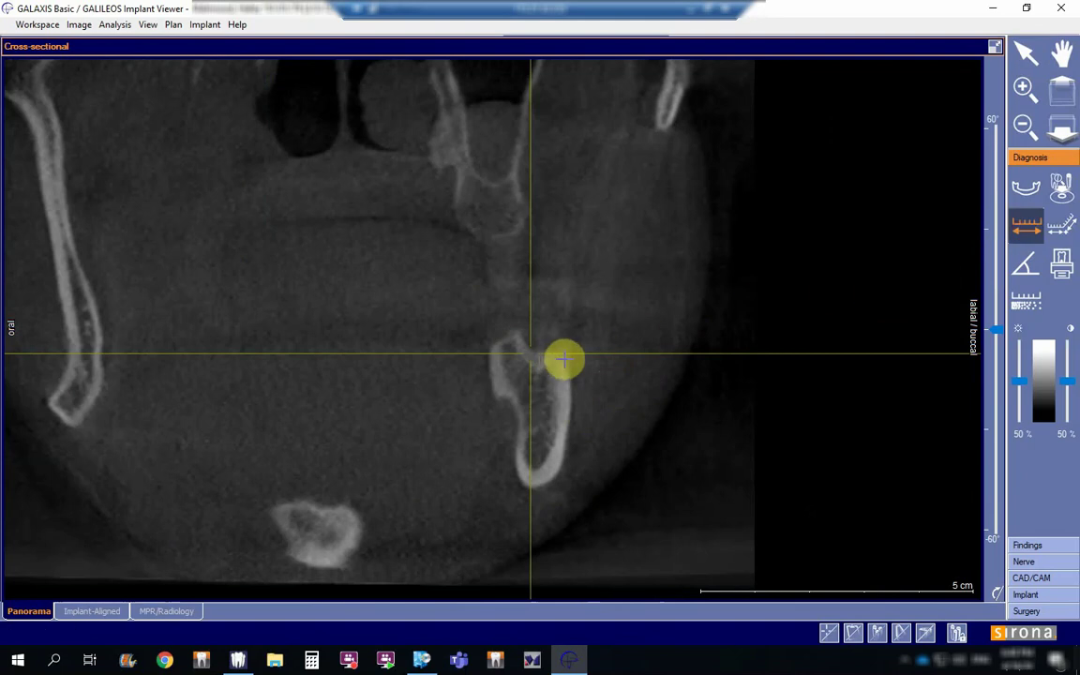
drag(569, 358, 491, 357)
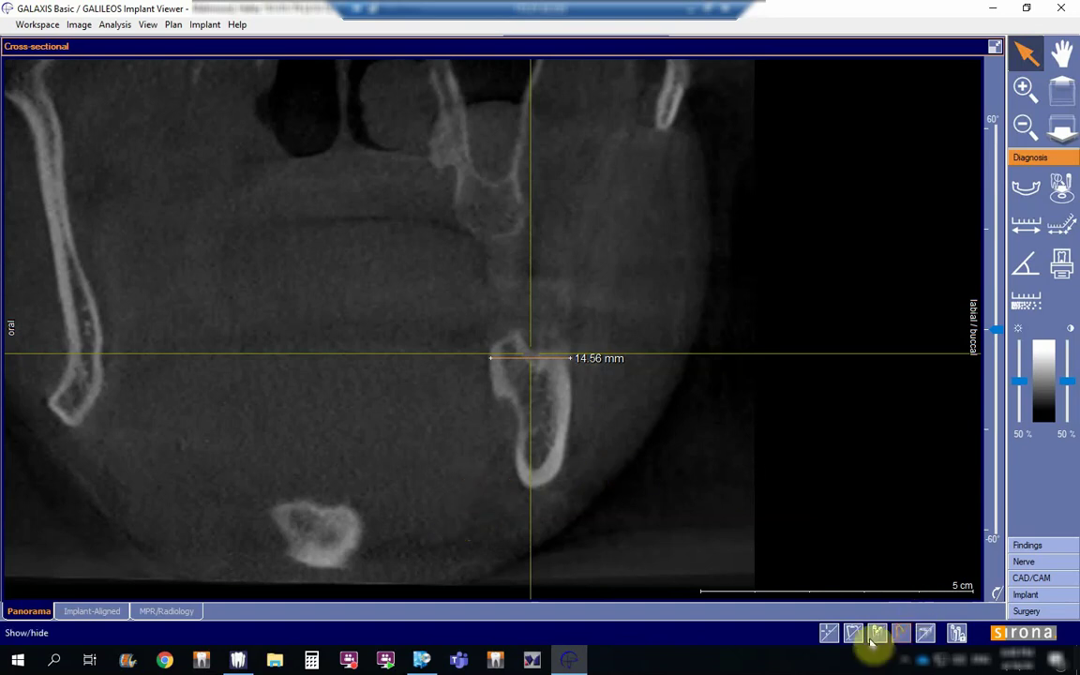
Hide the crosshairs and examine the neighbouring cross-sectional slices of the lower left jawbone.
click(829, 633)
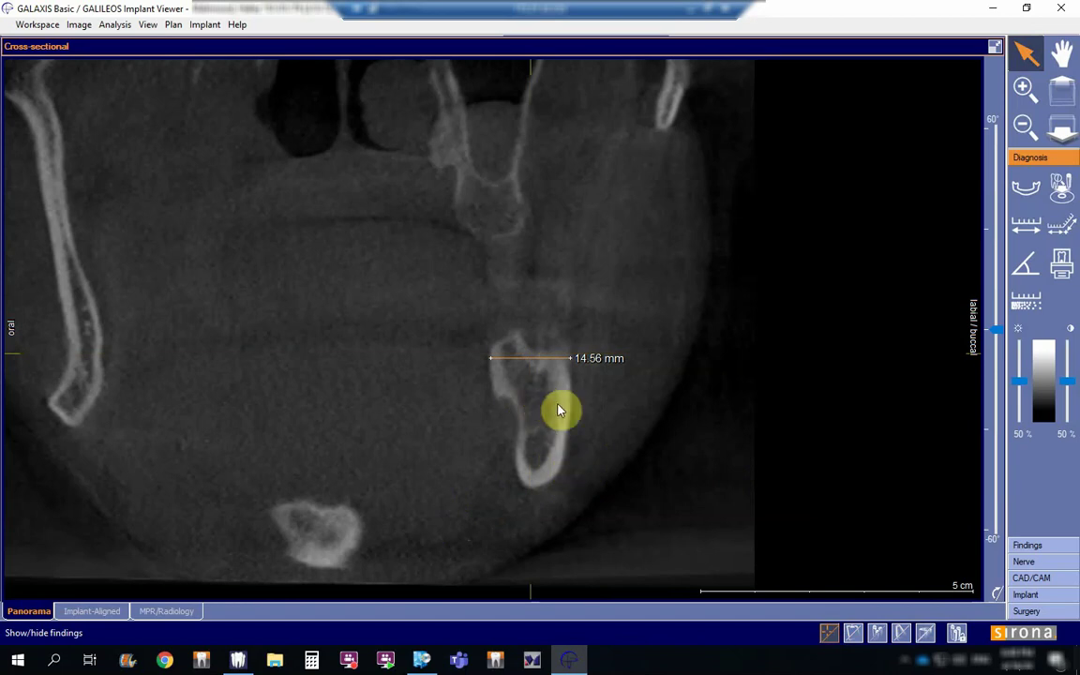
scroll(589, 418, down, 4)
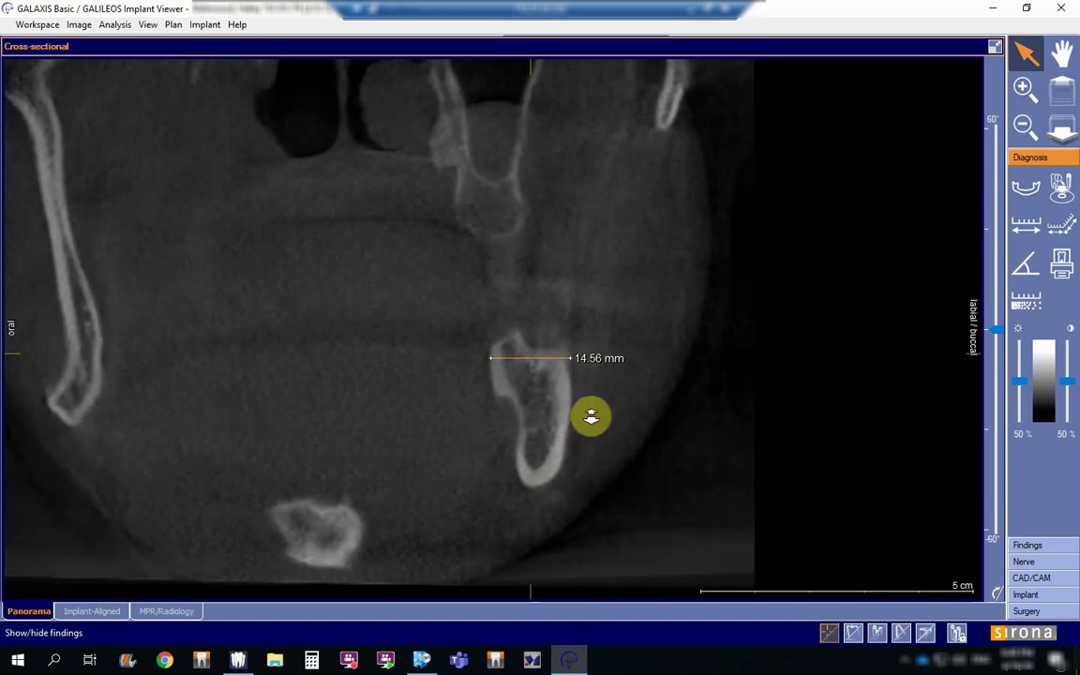
scroll(591, 418, down, 4)
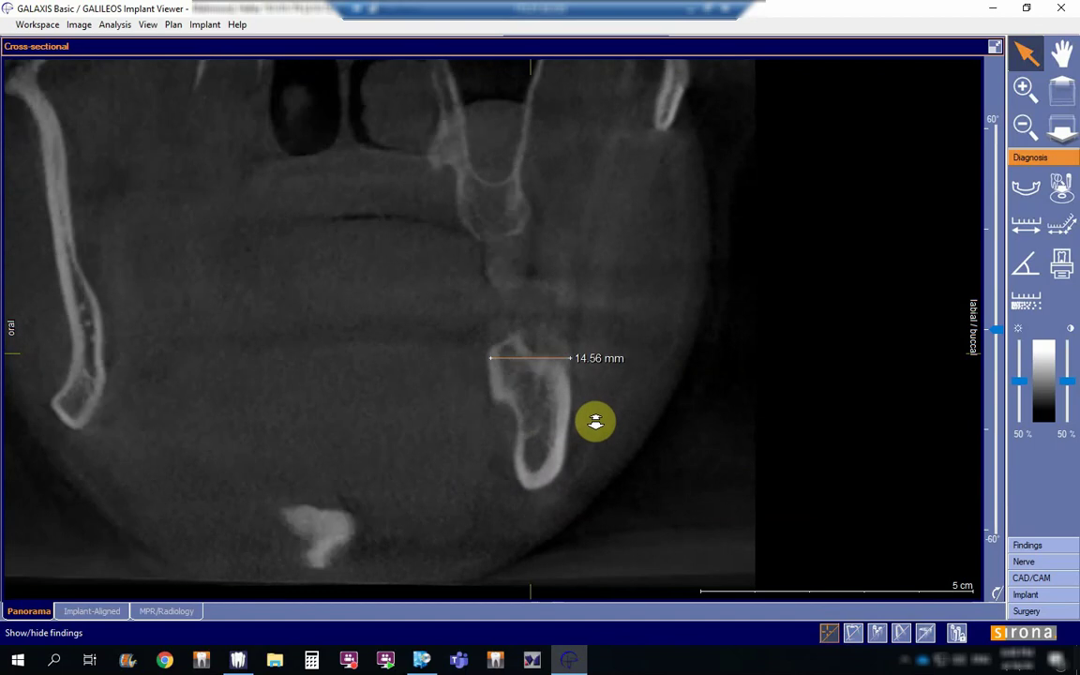
scroll(595, 423, down, 2)
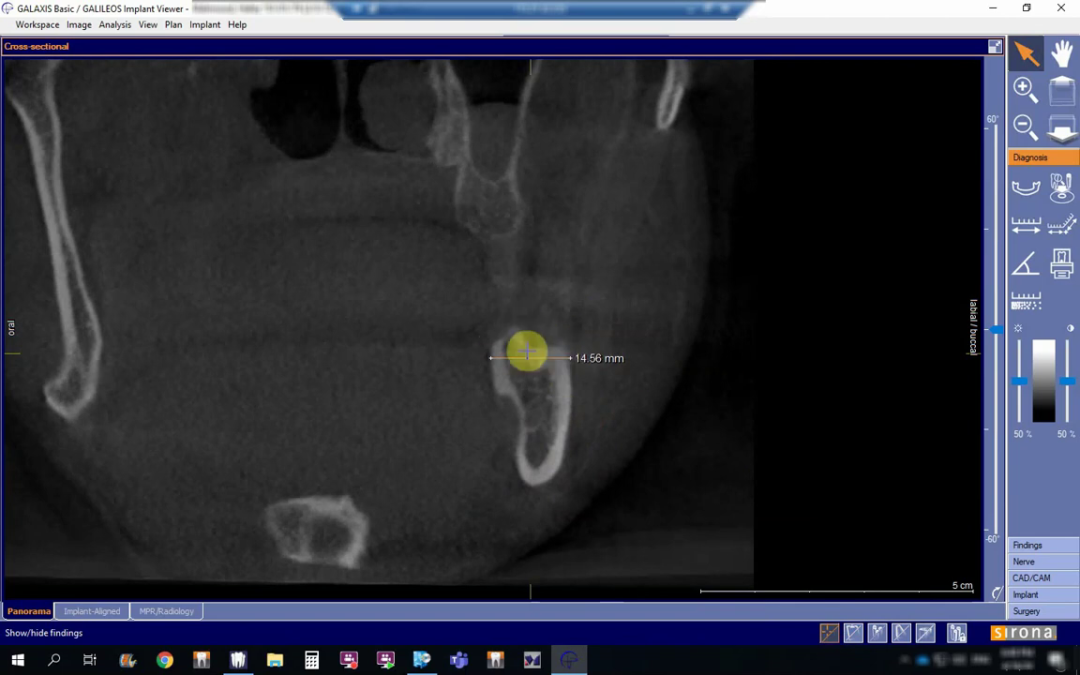
click(1027, 225)
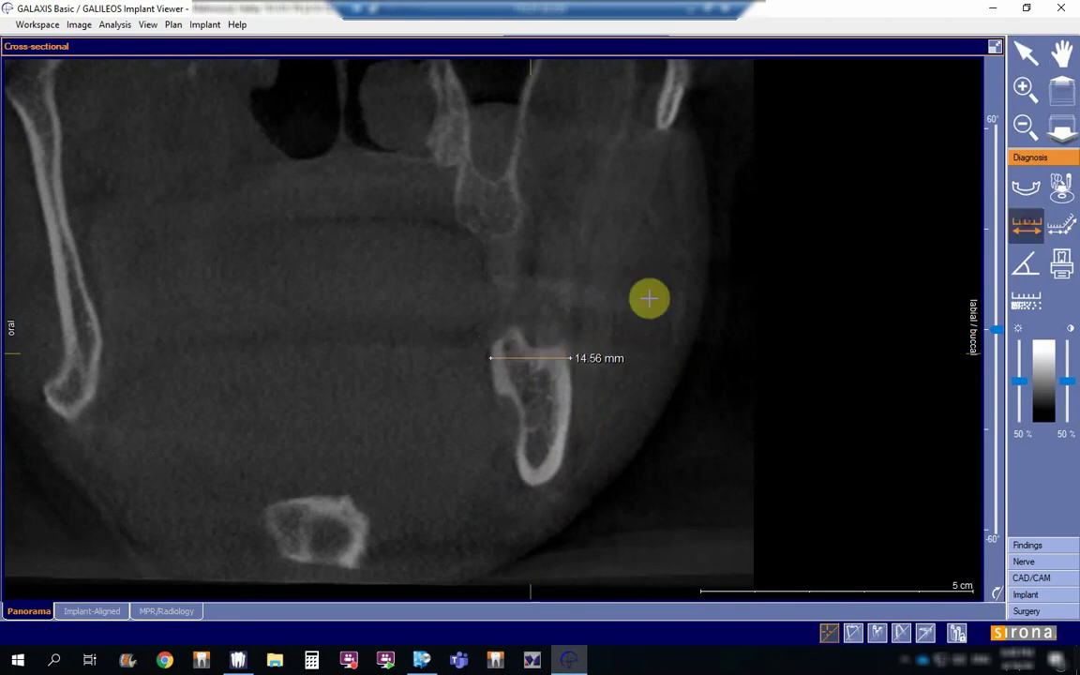
click(533, 347)
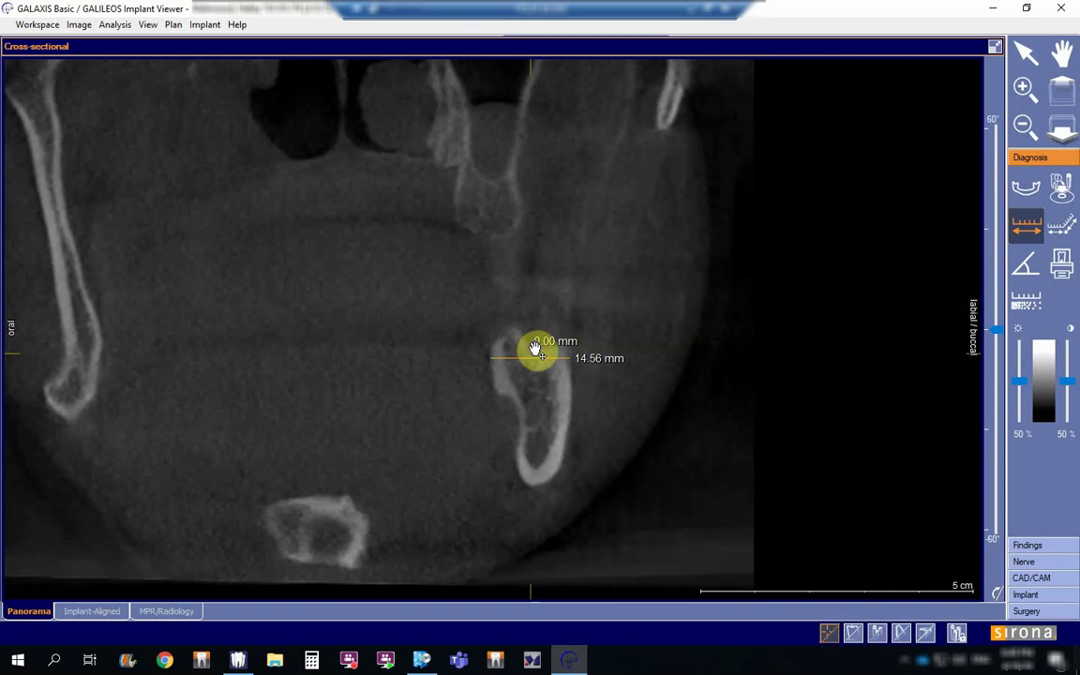
right_click(537, 283)
click(560, 293)
Measure from above the lower left bone crest down into the jawbone in the cross-sectional view and adjust the upper endpoint.
click(1027, 226)
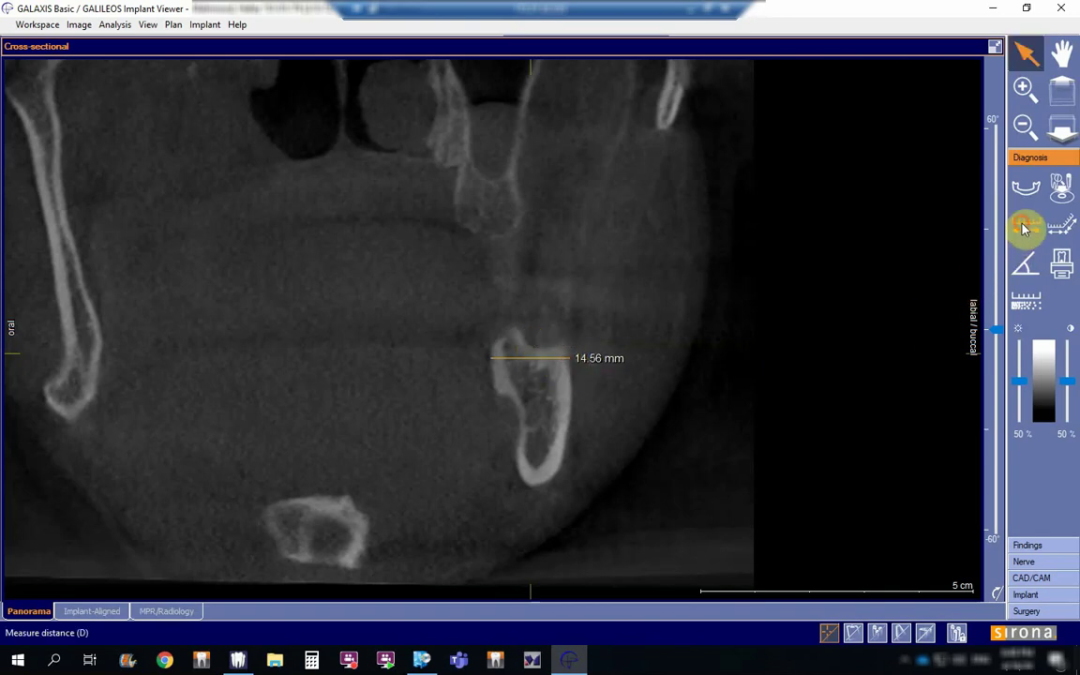
drag(518, 326, 531, 397)
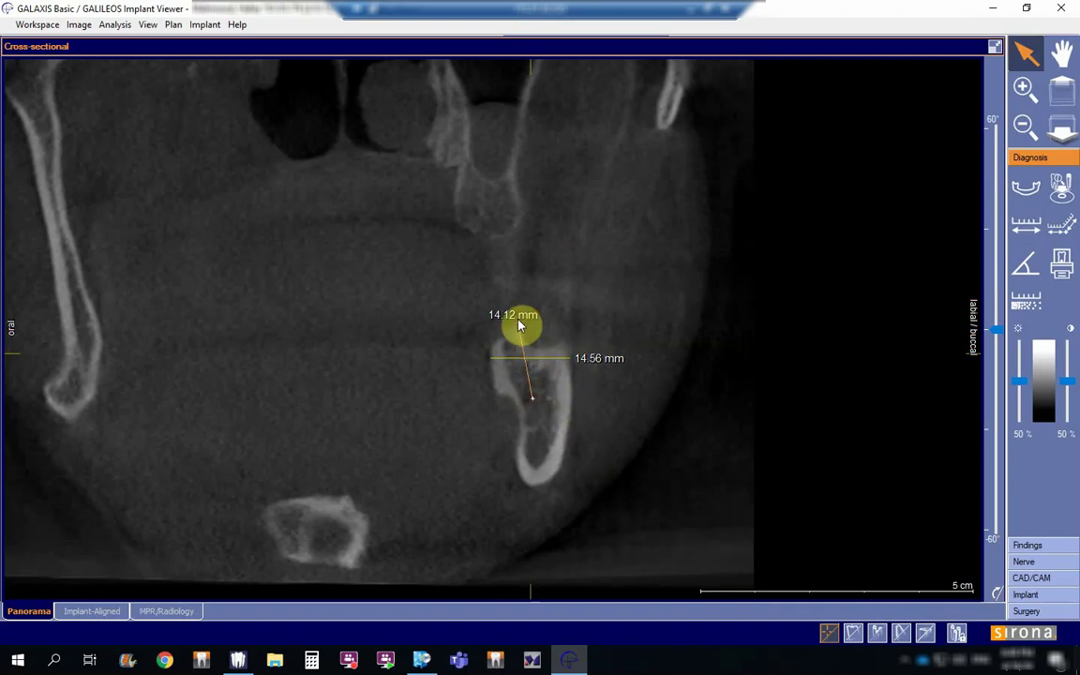
drag(515, 326, 562, 343)
Delete both distance measurements from the cross-sectional view and return to the multi-view layout.
right_click(550, 367)
click(584, 384)
right_click(552, 360)
click(812, 419)
right_click(545, 364)
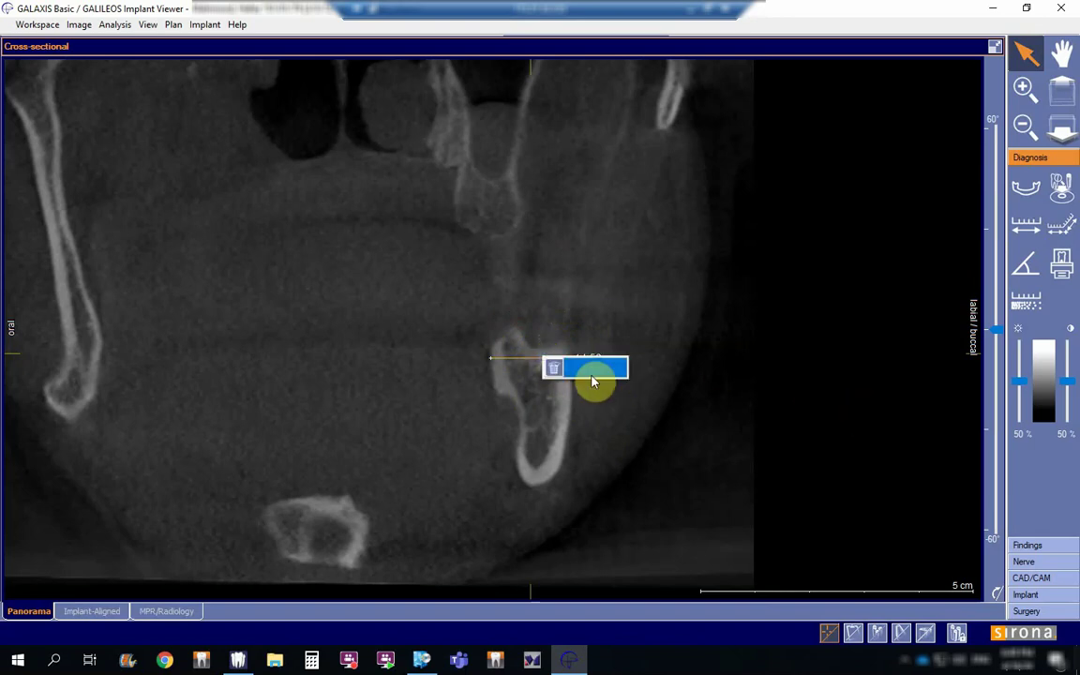
click(589, 377)
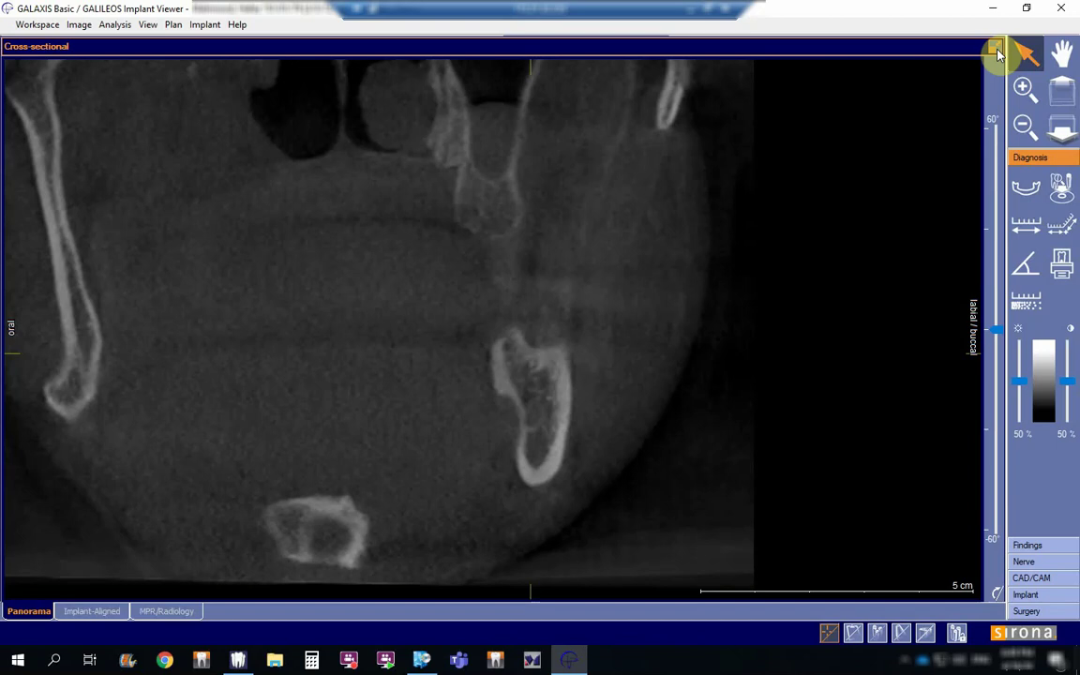
double_click(915, 164)
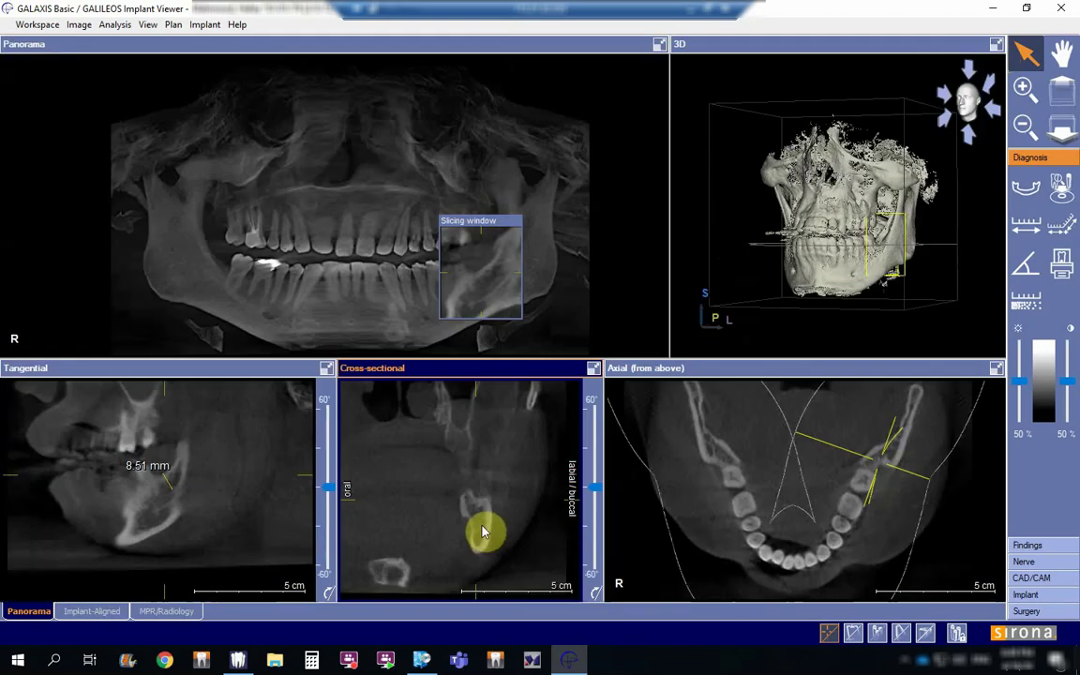
Move the slicing window over the patient's upper right maxilla and browse the tangential and cross-sectional slices there.
drag(488, 221, 279, 136)
drag(261, 453, 267, 415)
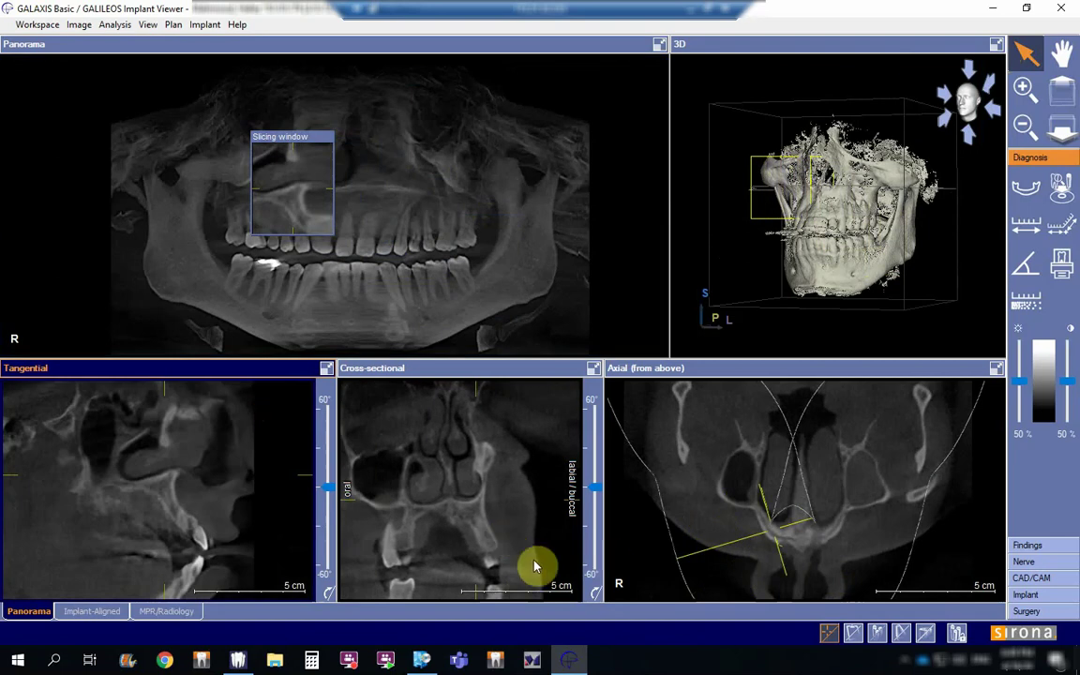
click(415, 519)
mouse_move(416, 519)
mouse_down()
mouse_move(415, 497)
mouse_move(421, 503)
mouse_up()
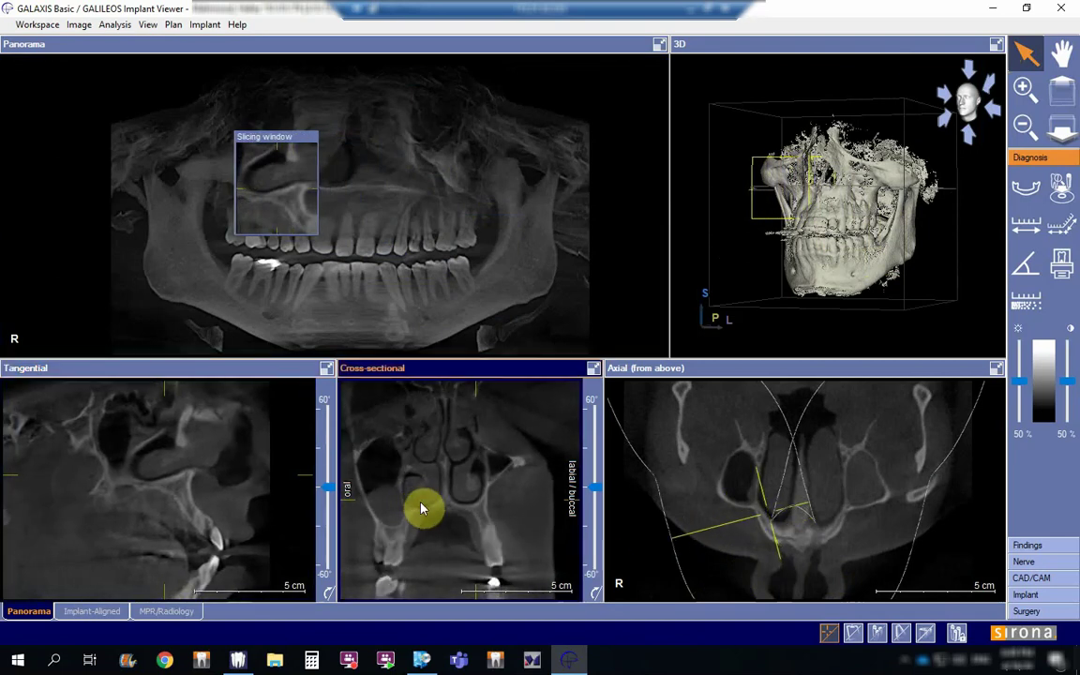
Show the crosshairs and move the slice position onto the rounded opacity in the patient's left maxillary sinus.
click(830, 633)
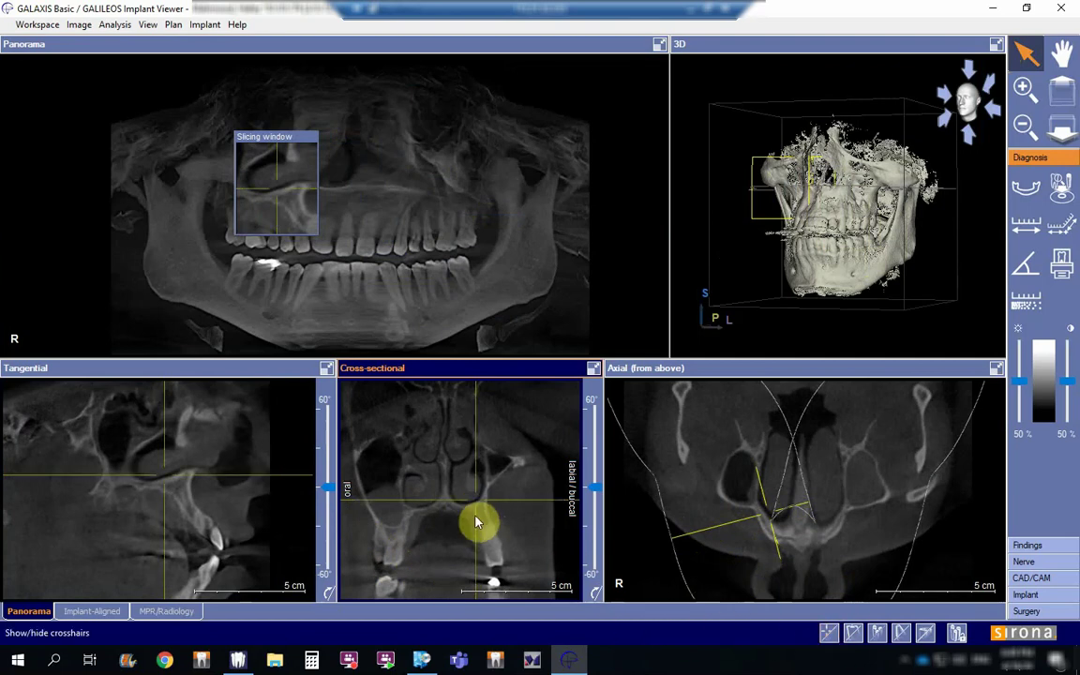
mouse_move(453, 497)
mouse_down()
mouse_move(403, 497)
mouse_move(467, 493)
mouse_up()
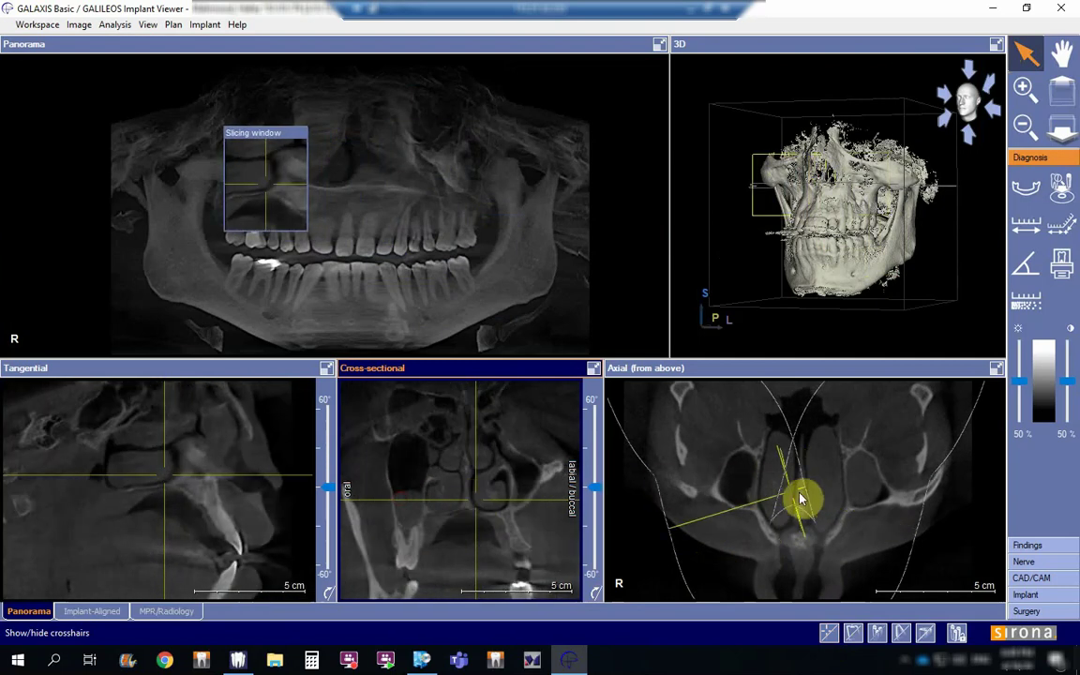
drag(802, 500, 862, 468)
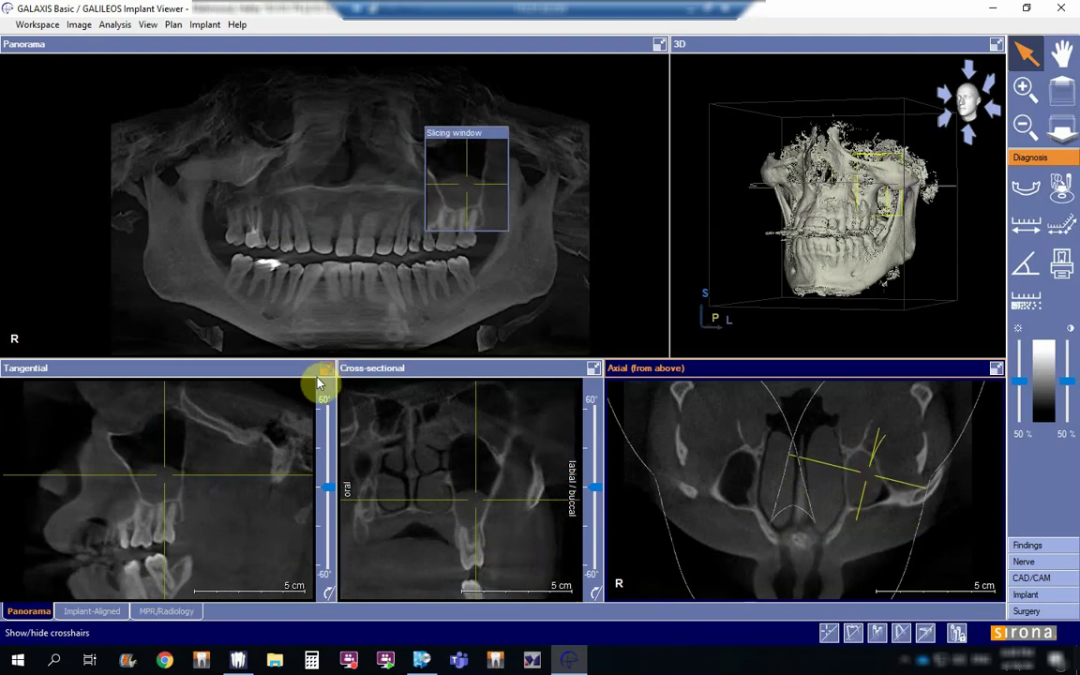
drag(165, 472, 160, 476)
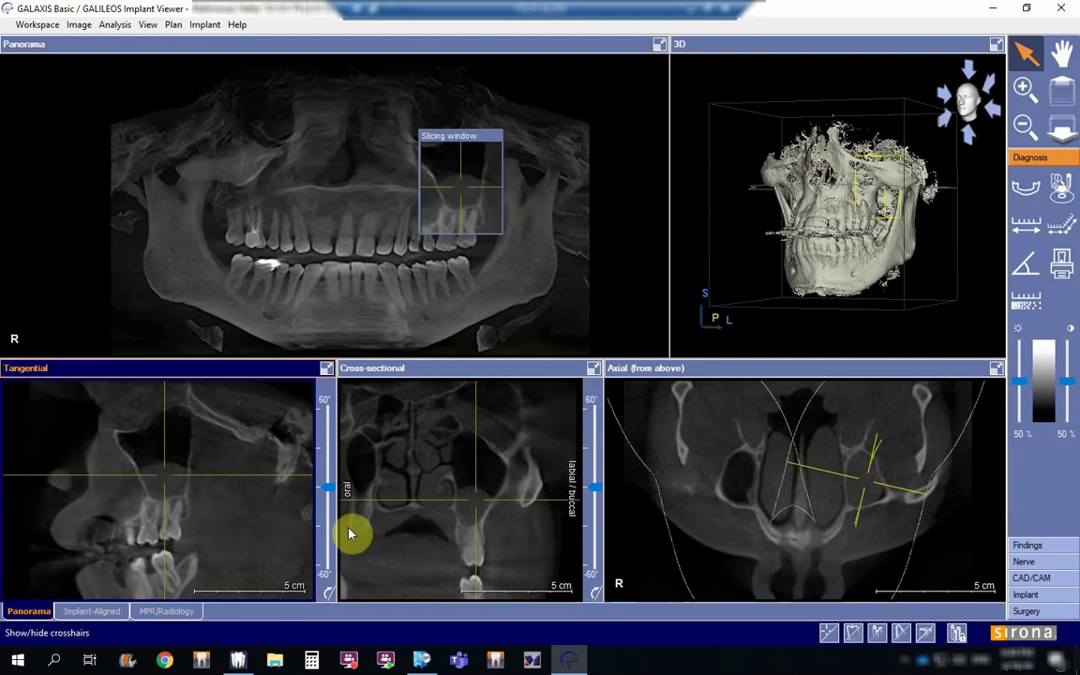
Measure the width and height of the left sinus opacity in the enlarged tangential view and return to the multi-view layout.
click(326, 368)
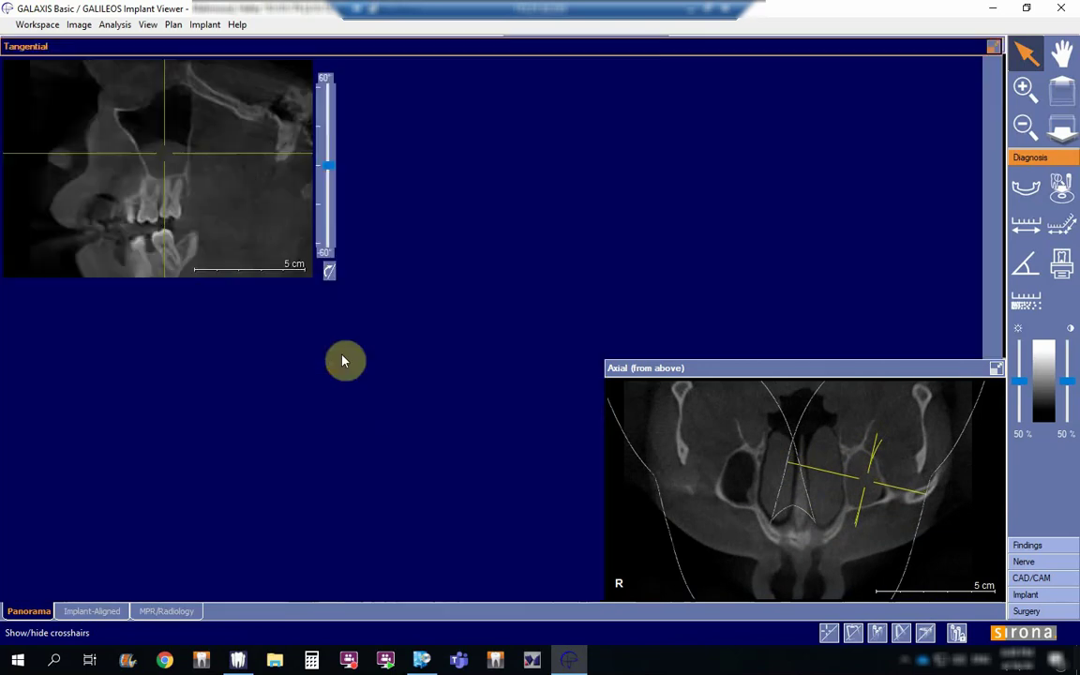
click(1027, 225)
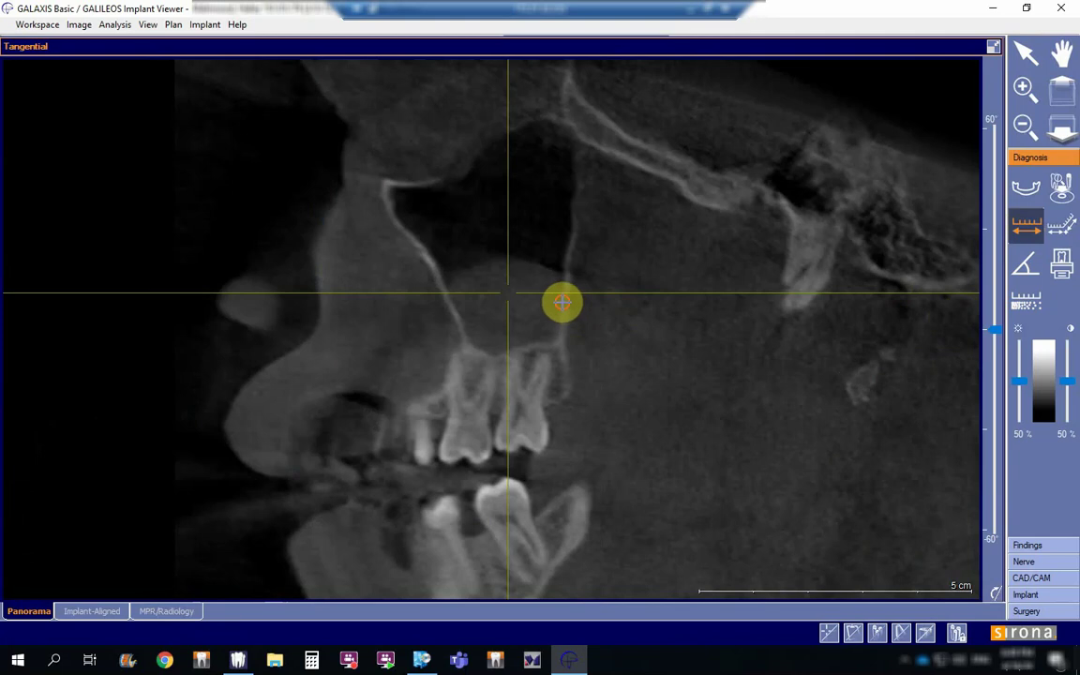
drag(563, 302, 452, 303)
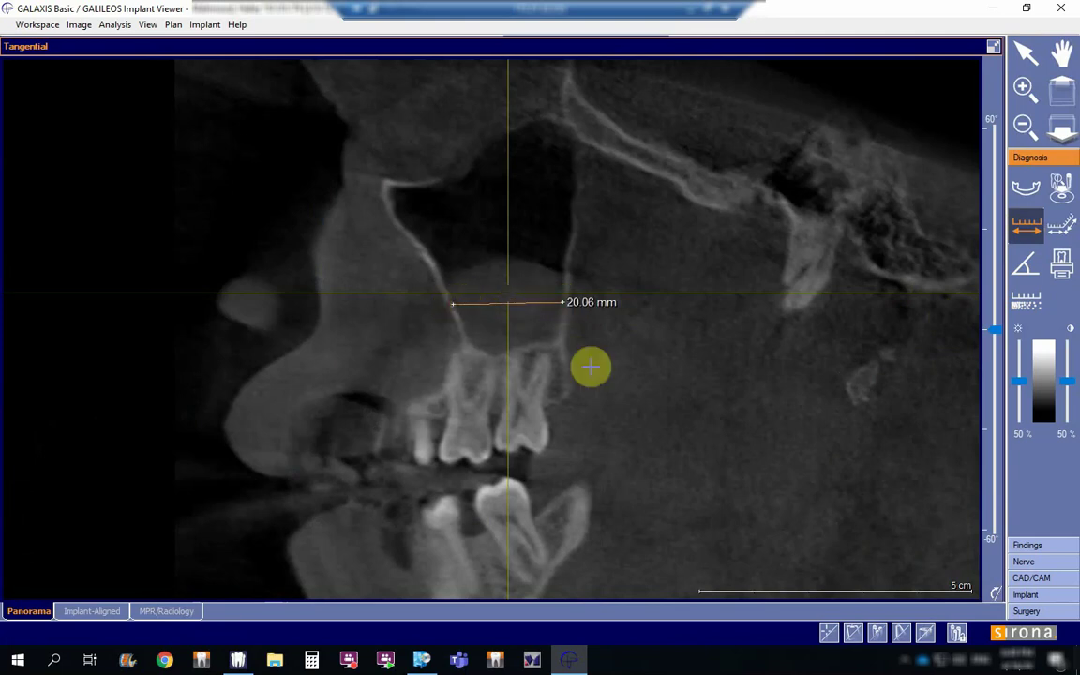
key(Escape)
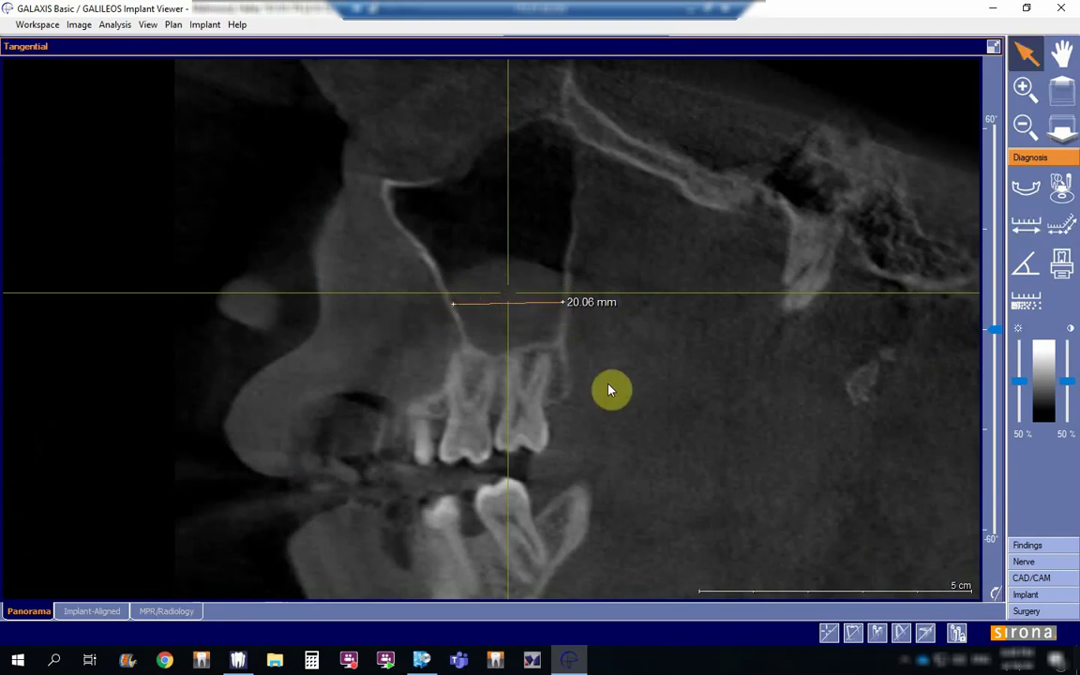
click(1026, 236)
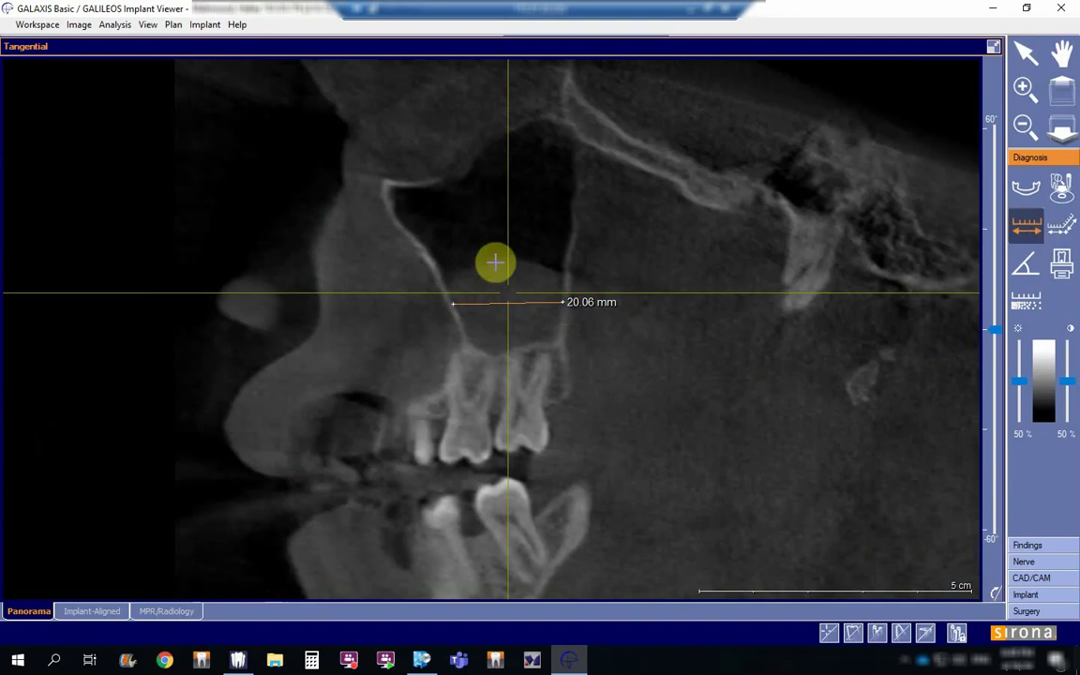
drag(508, 258, 508, 346)
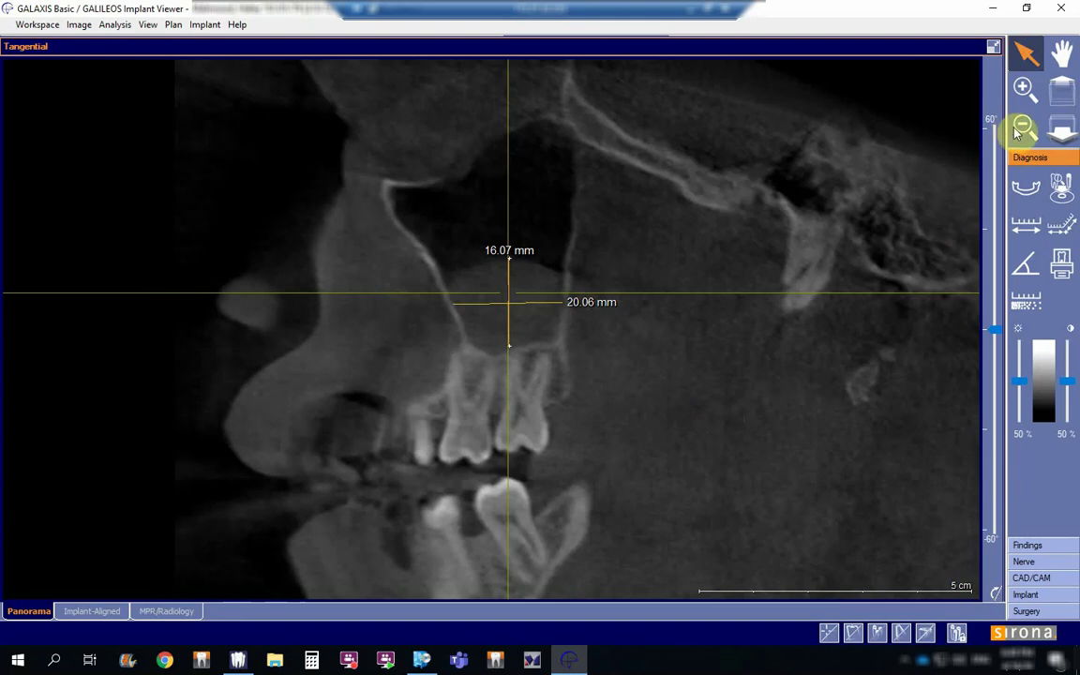
click(995, 47)
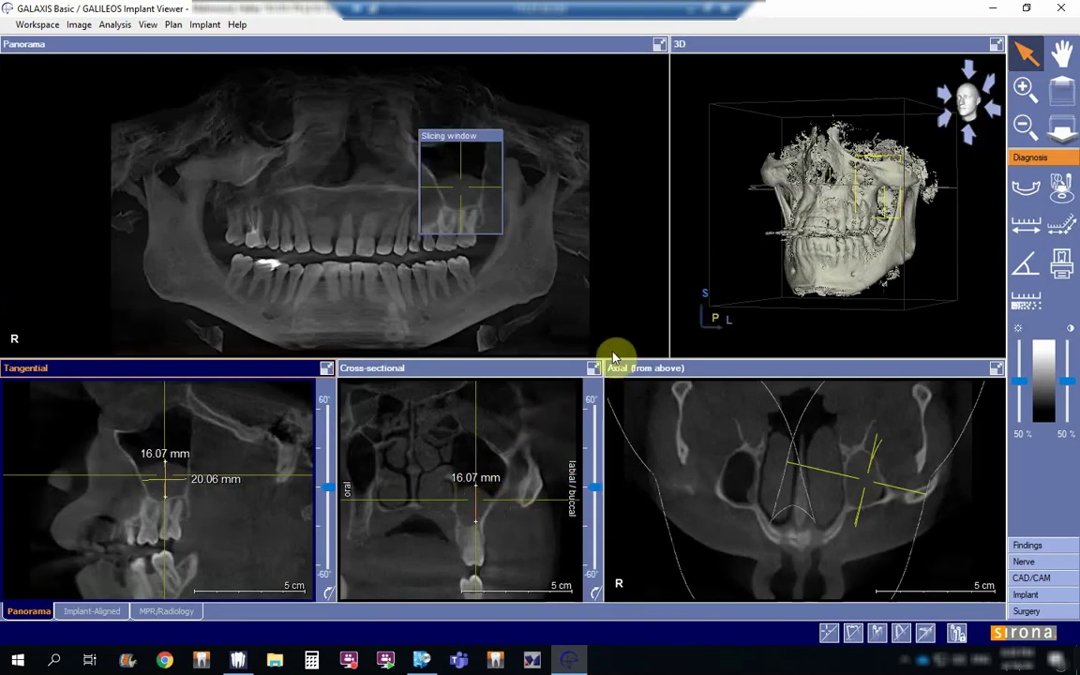
Hide the crosshairs and measure the left sinus opacity's width in the enlarged cross-sectional view.
click(594, 367)
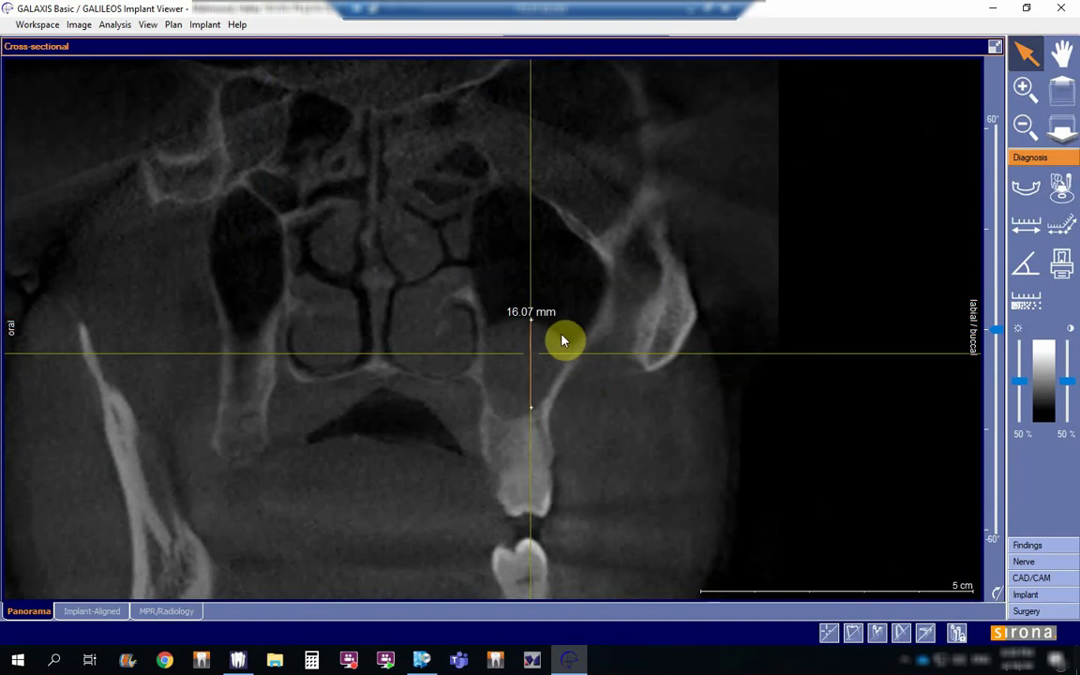
click(829, 632)
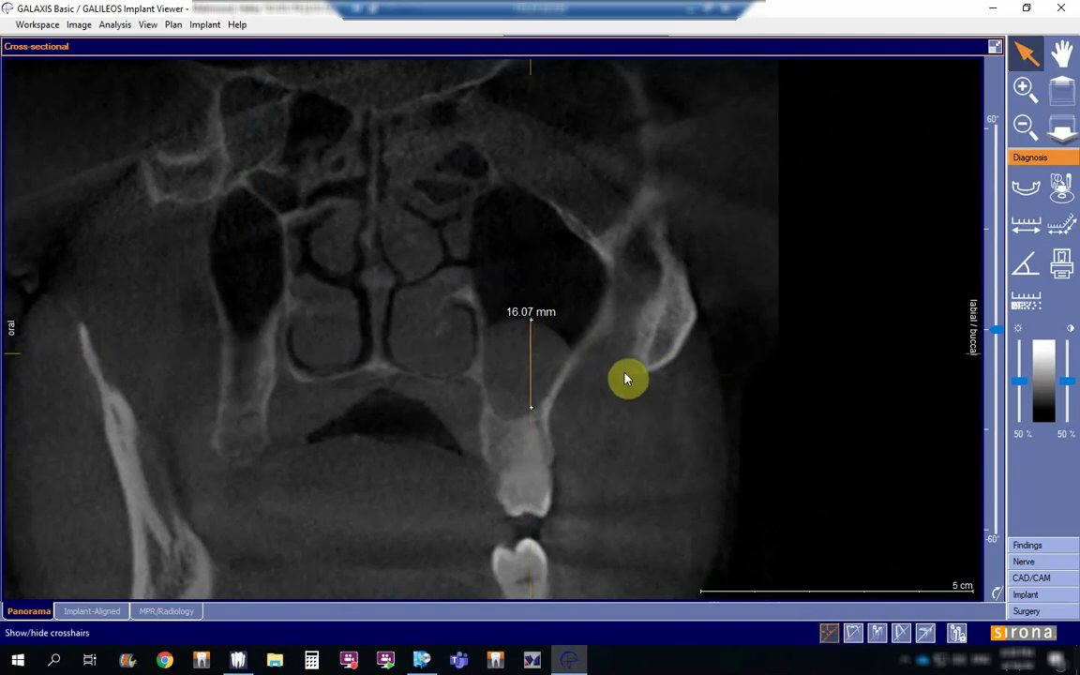
click(1026, 225)
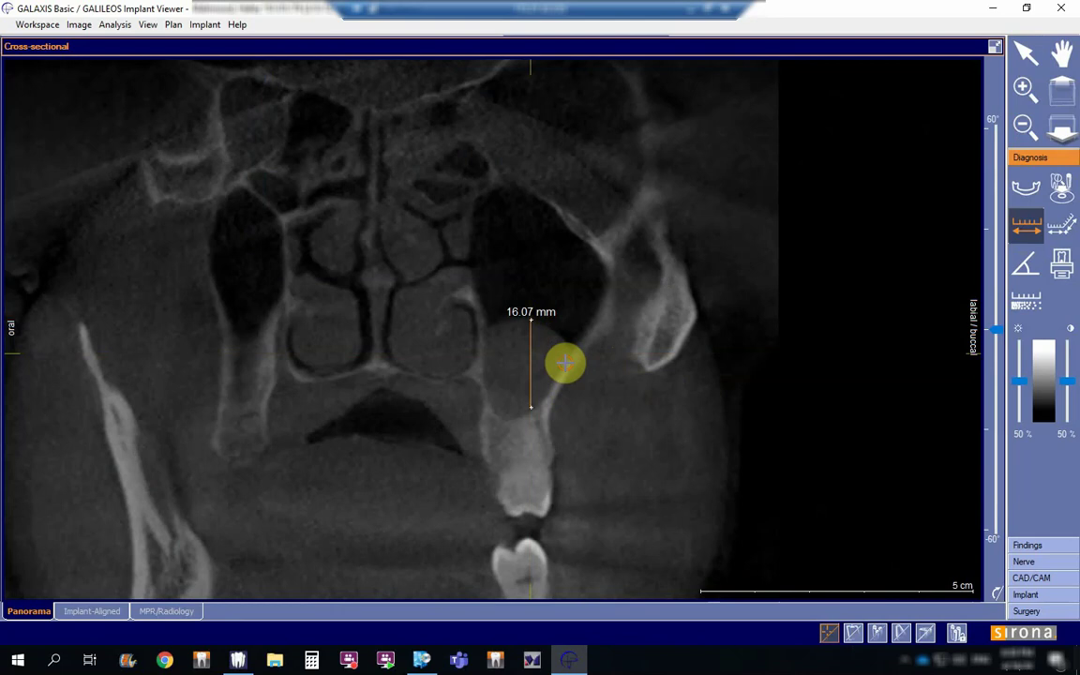
drag(565, 363, 483, 363)
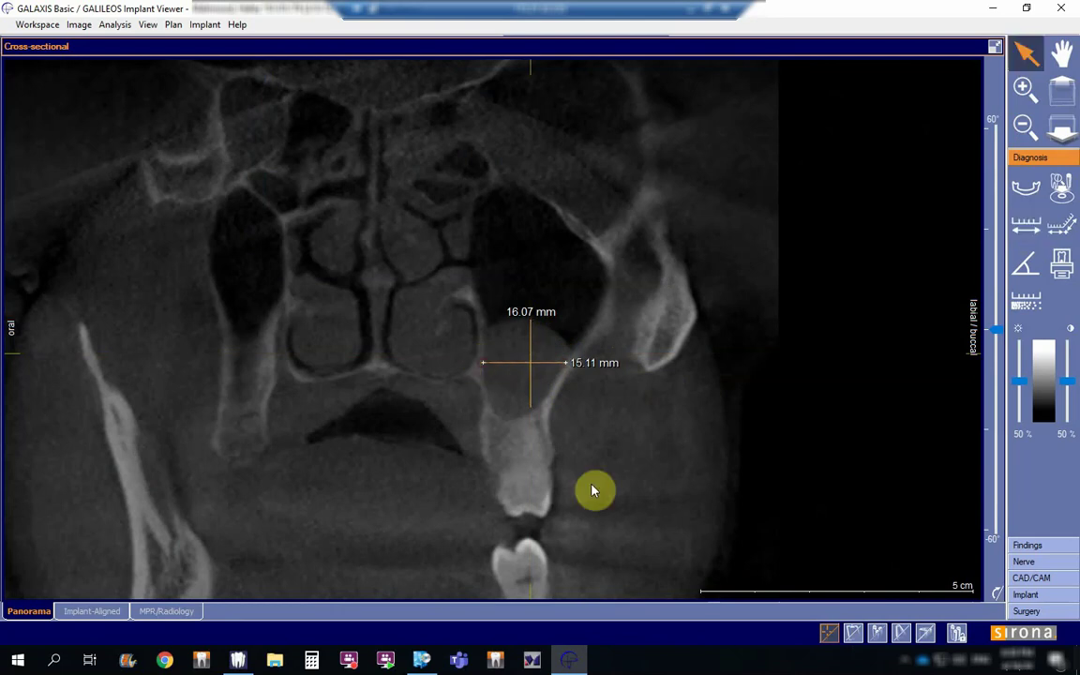
click(994, 47)
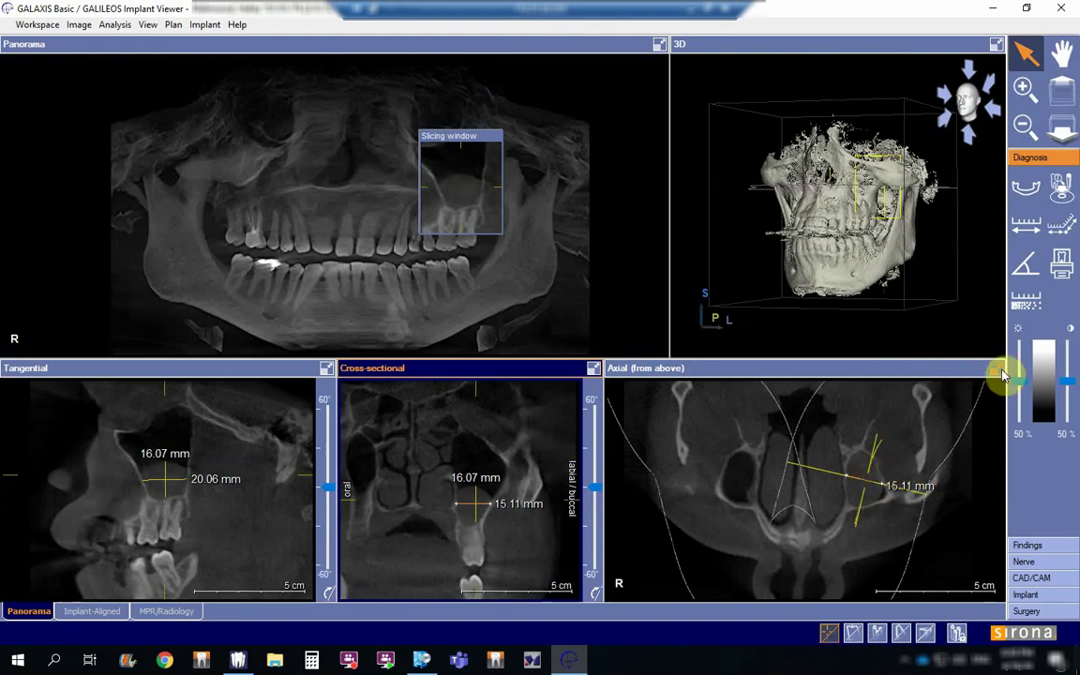
Shift the width line off the slice line in the enlarged axial view and measure the left sinus opacity front to back.
double_click(923, 472)
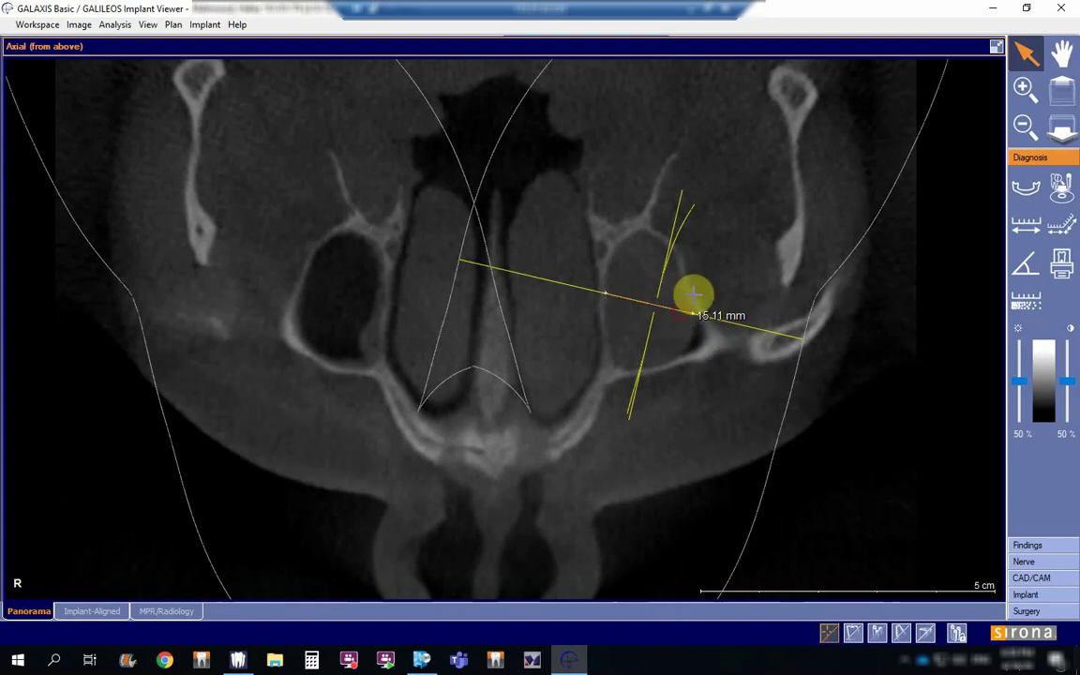
drag(694, 296, 666, 323)
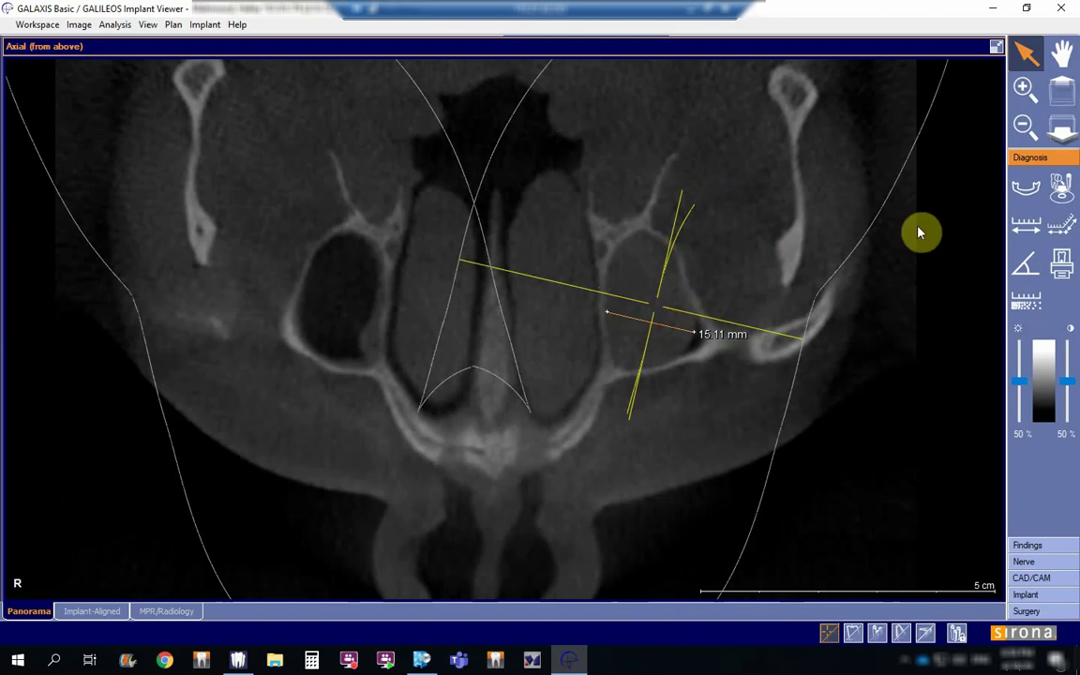
click(1027, 231)
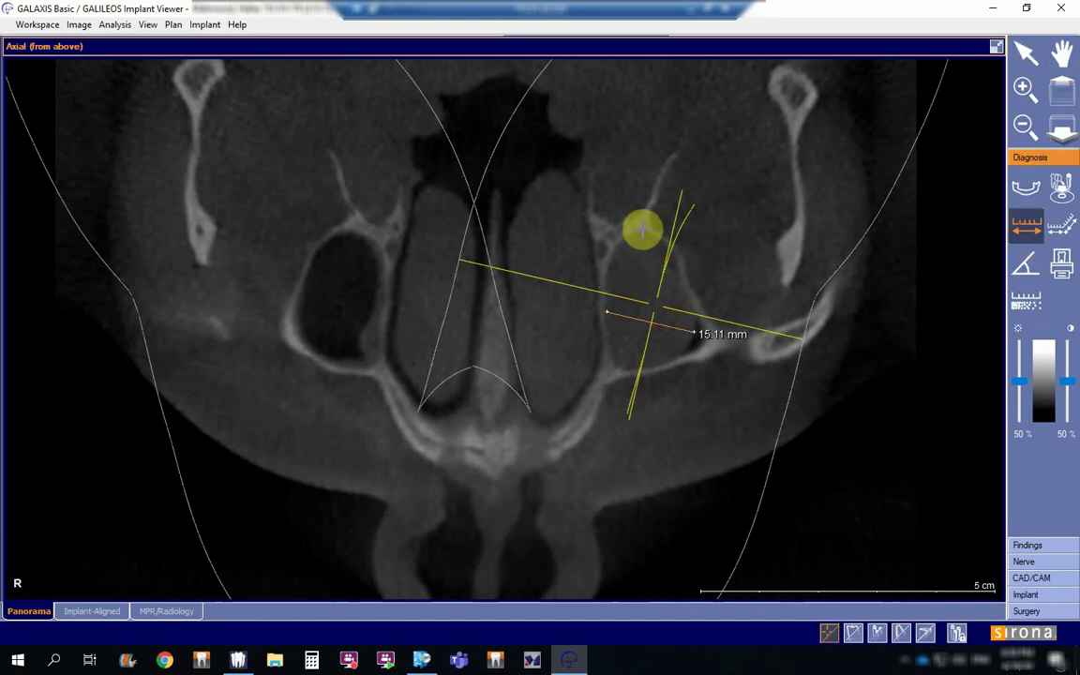
drag(642, 230, 638, 366)
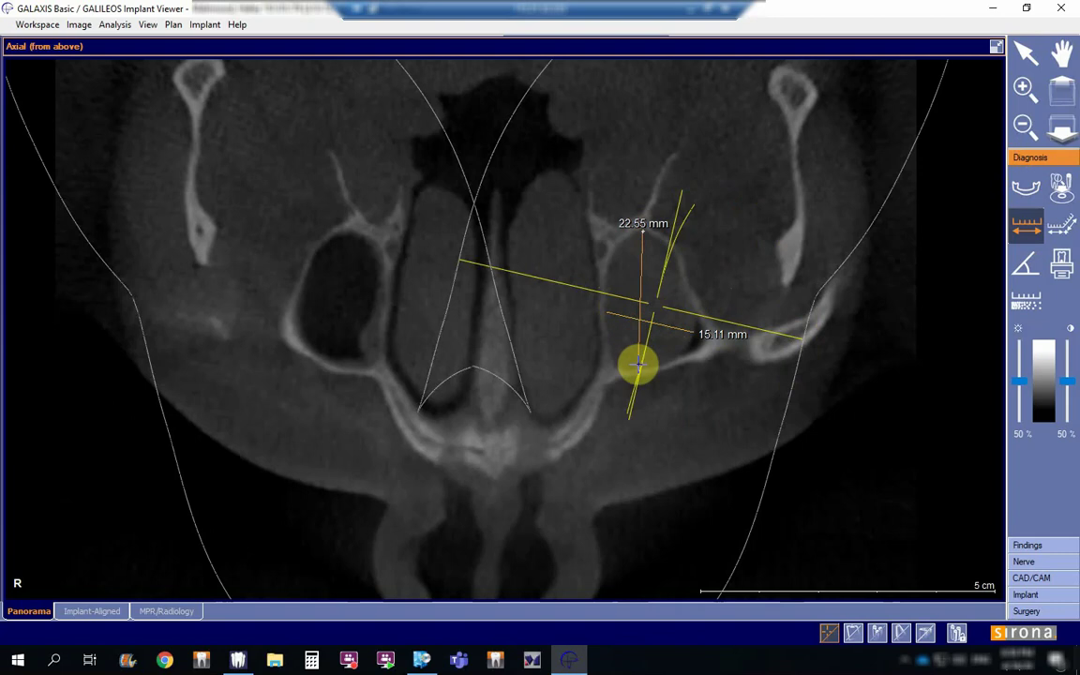
key(Escape)
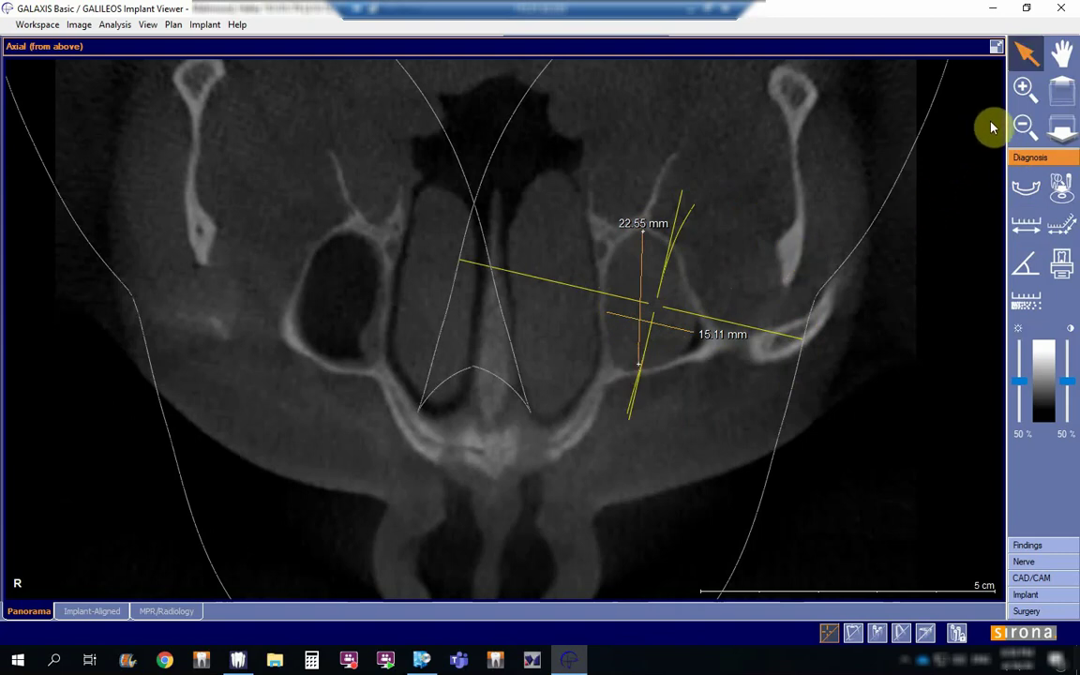
click(996, 47)
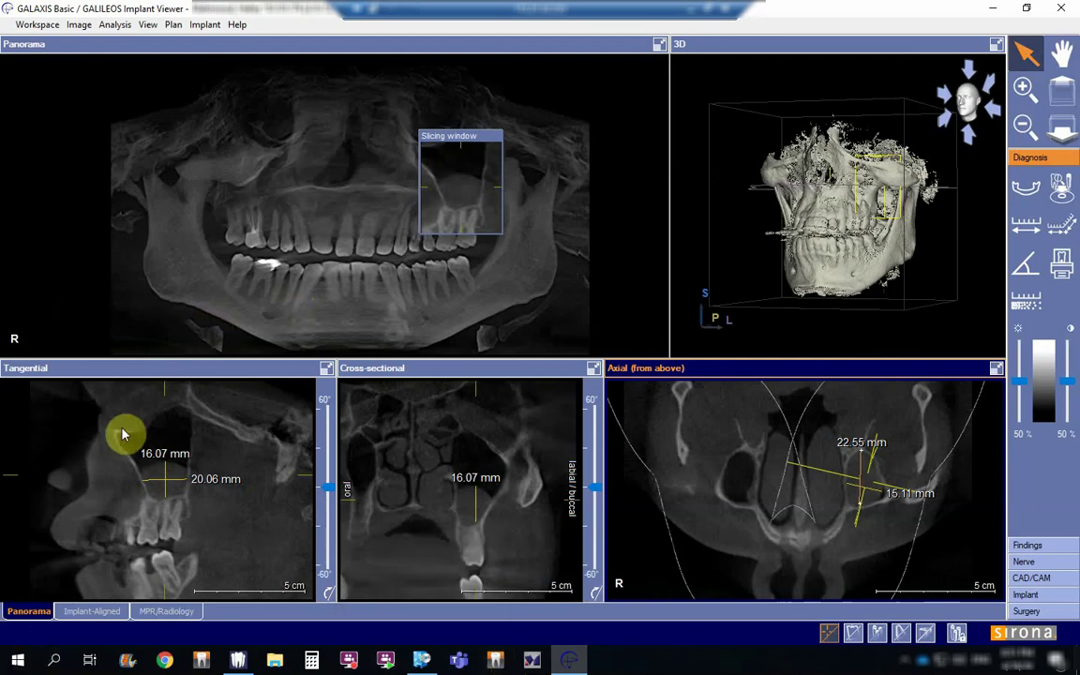
Delete the height and width measurements of the left sinus opacity from the tangential view.
right_click(165, 476)
click(226, 487)
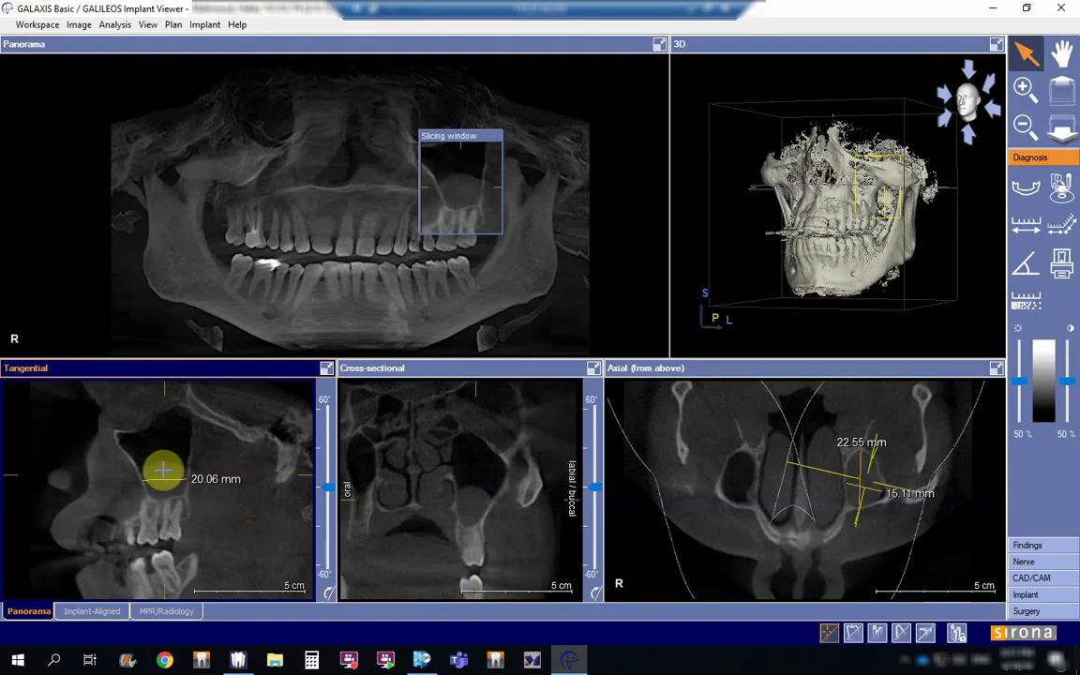
right_click(163, 481)
click(192, 488)
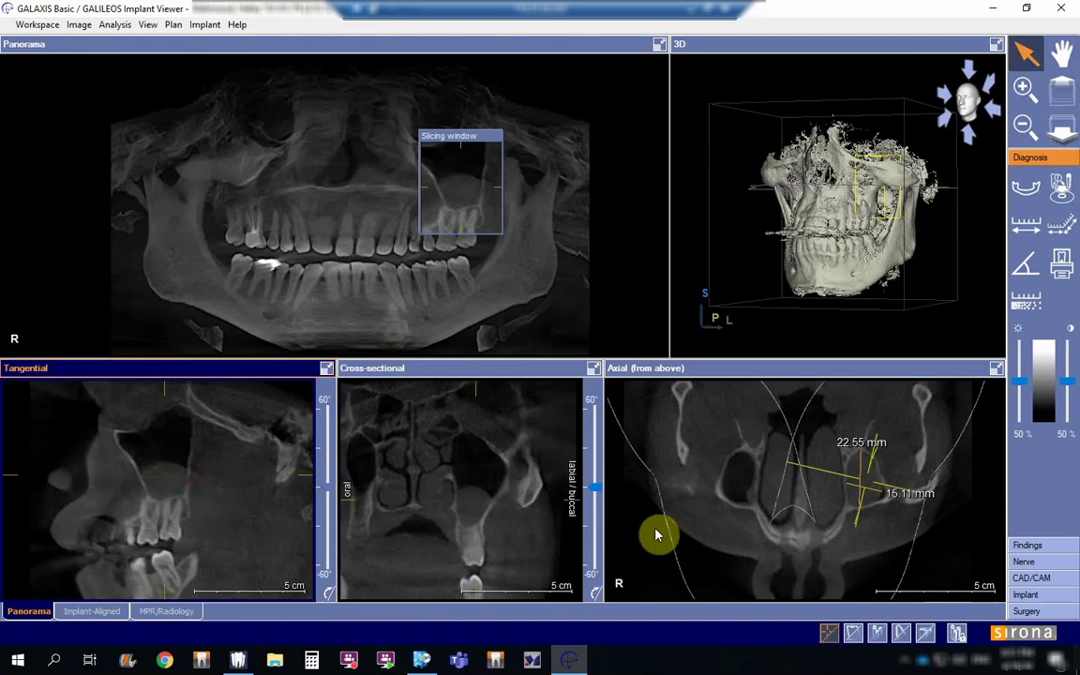
Delete the width and front-to-back measurements of the left sinus opacity from the axial view.
right_click(872, 500)
click(910, 499)
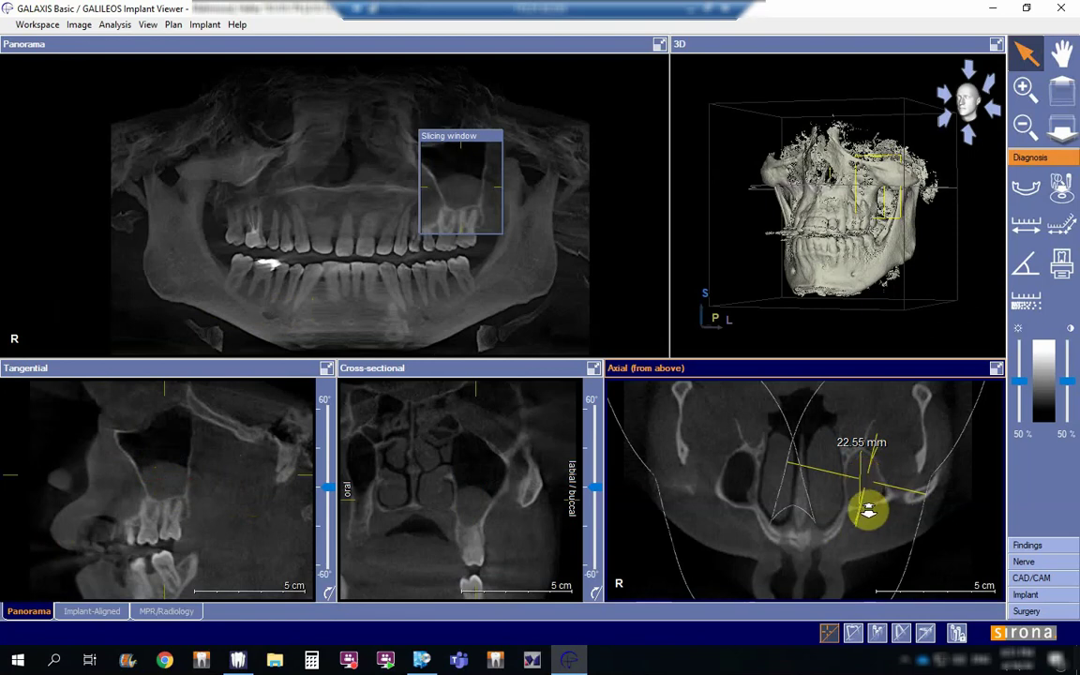
scroll(860, 523, up, 3)
scroll(863, 488, down, 3)
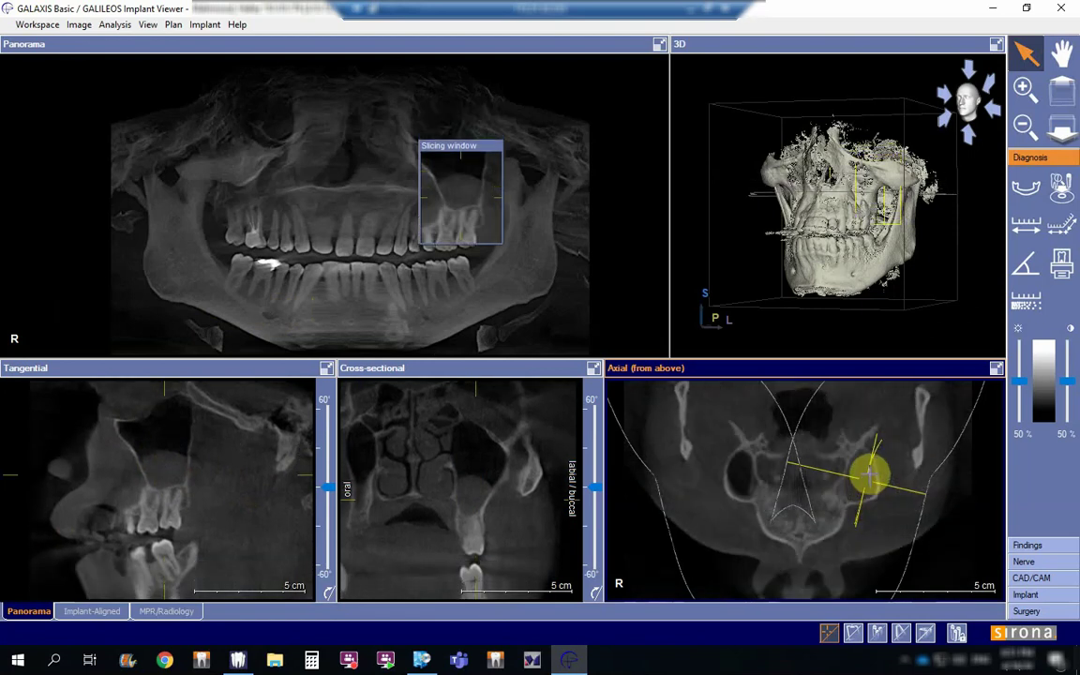
scroll(864, 503, up, 2)
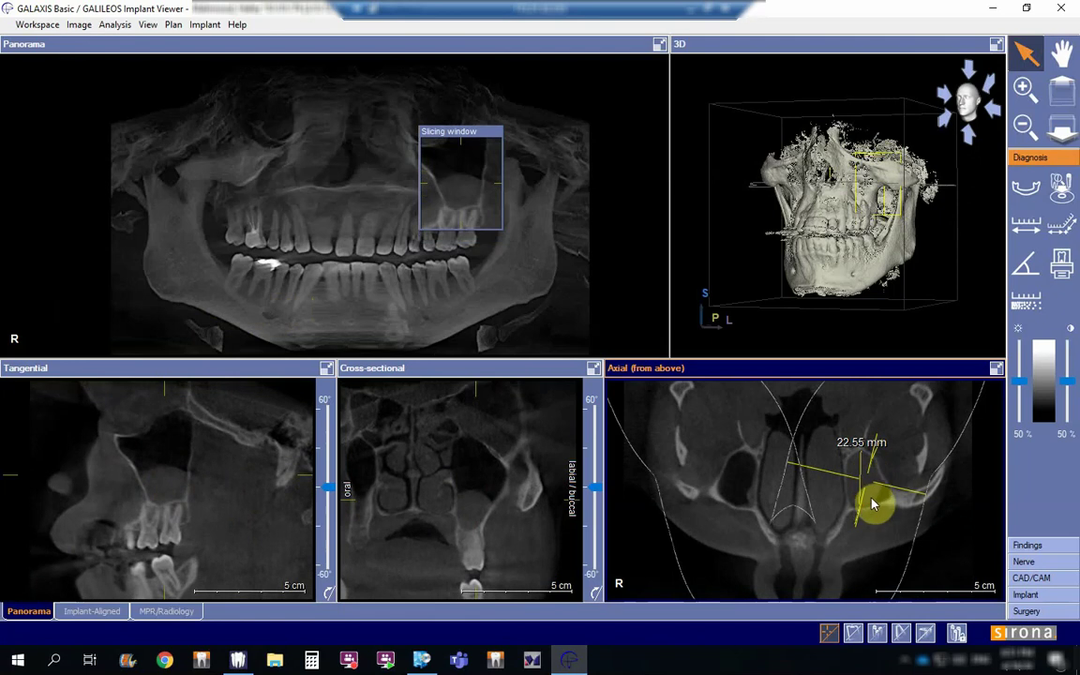
drag(860, 502, 898, 426)
right_click(898, 427)
click(931, 431)
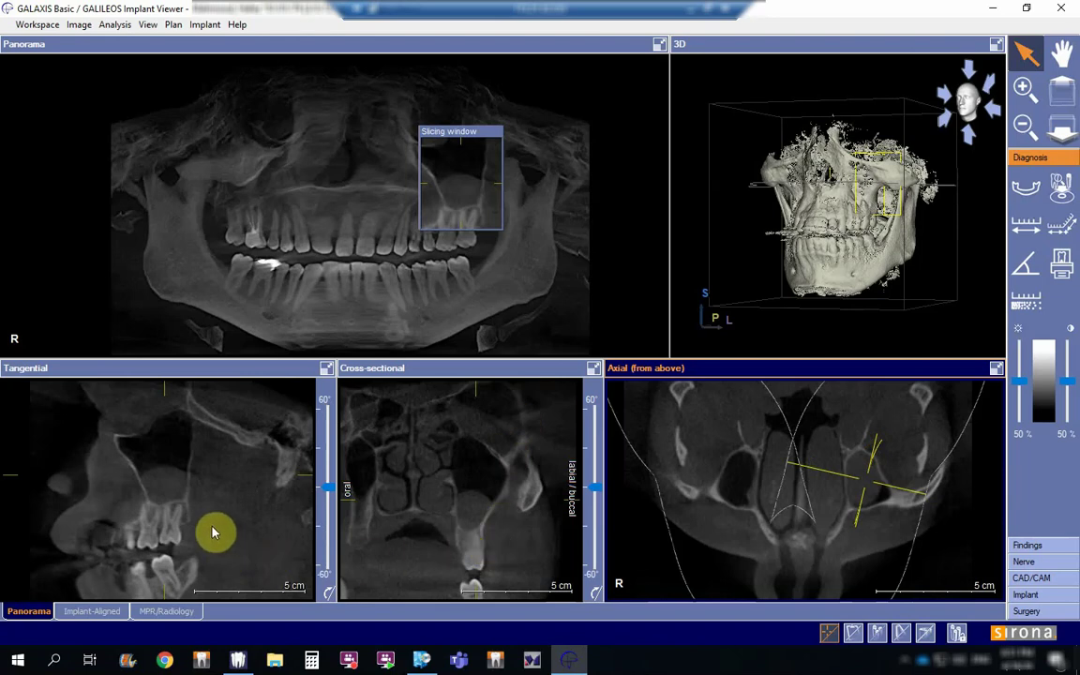
Browse the tangential and enlarged cross-sectional slices through the left maxillary sinus and return to the multi-view layout.
click(258, 496)
scroll(265, 474, down, 5)
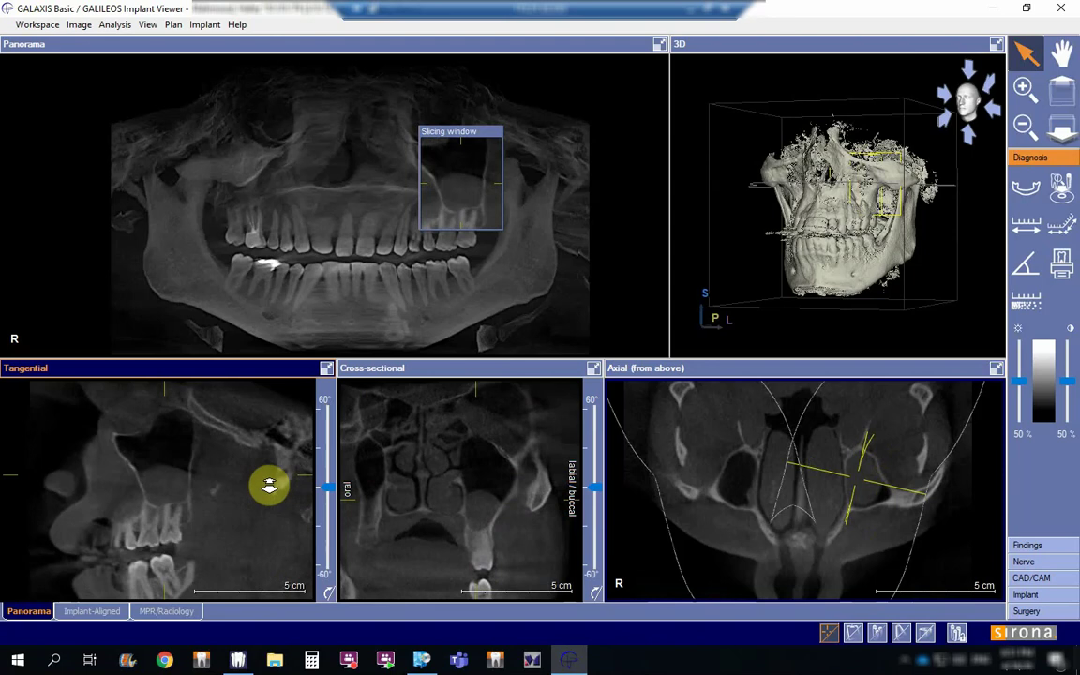
click(594, 368)
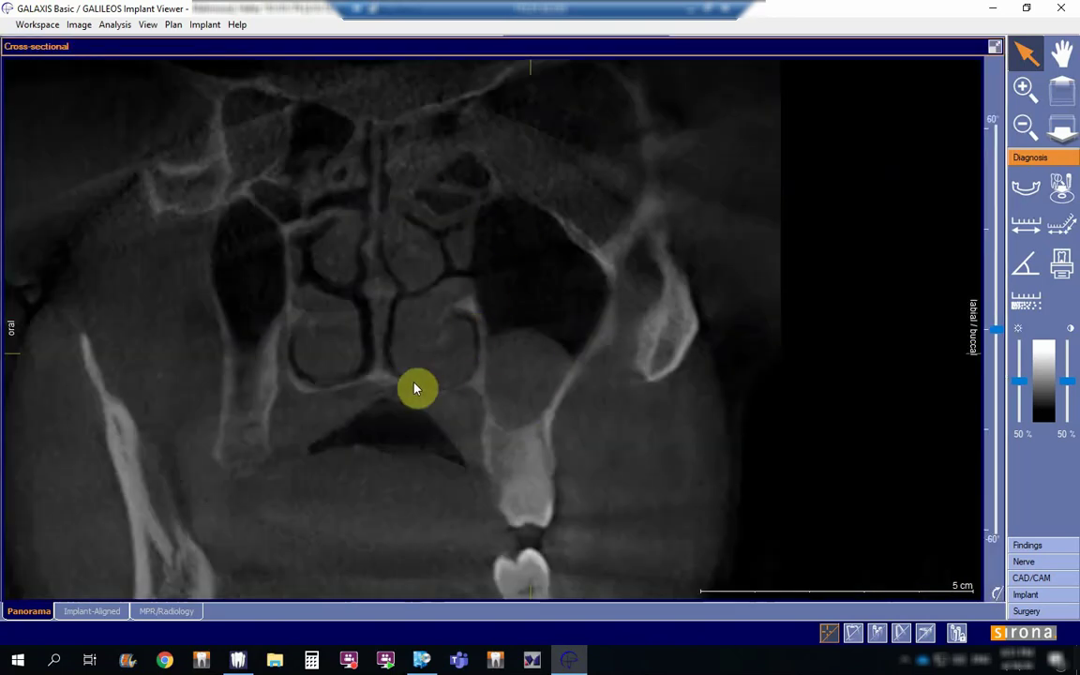
scroll(624, 439, down, 4)
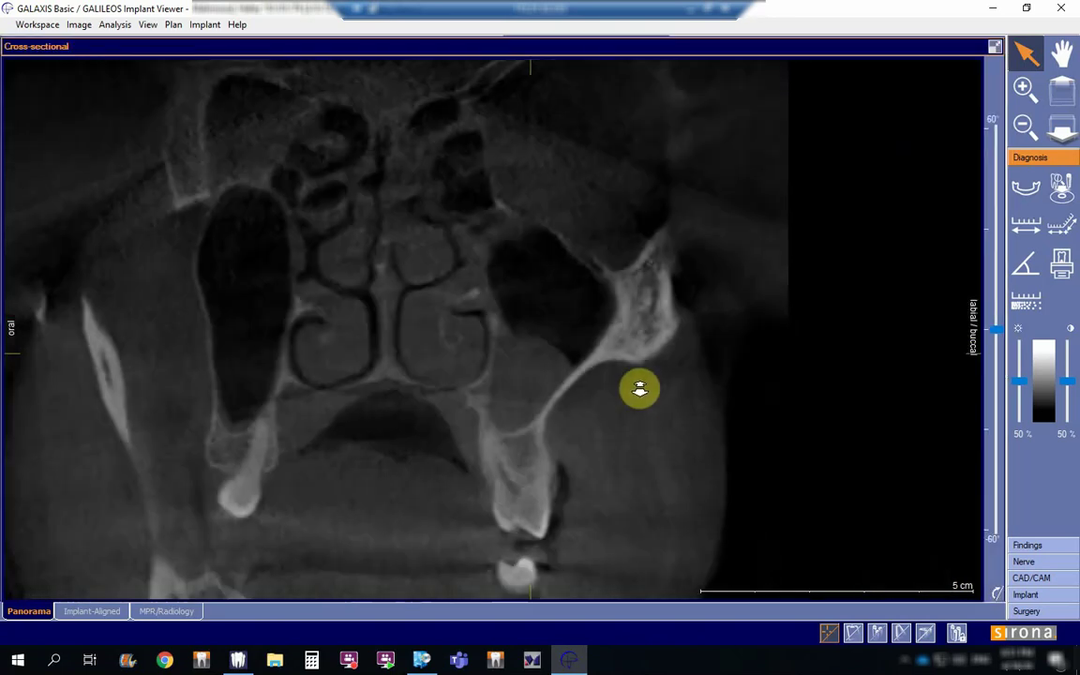
scroll(647, 410, down, 5)
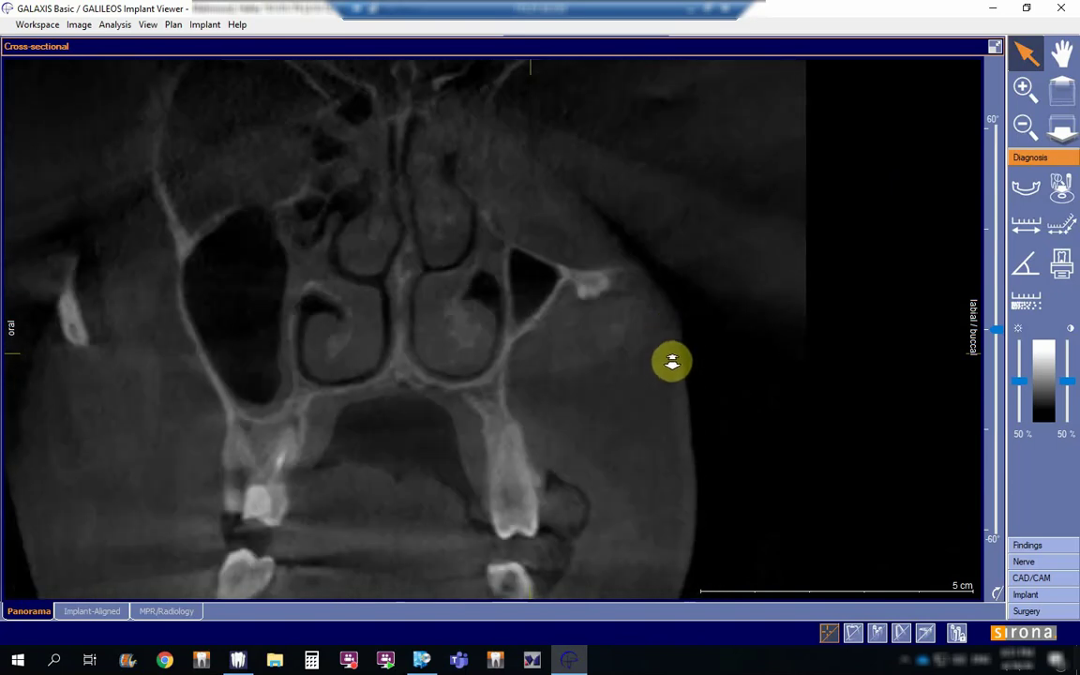
scroll(672, 362, down, 5)
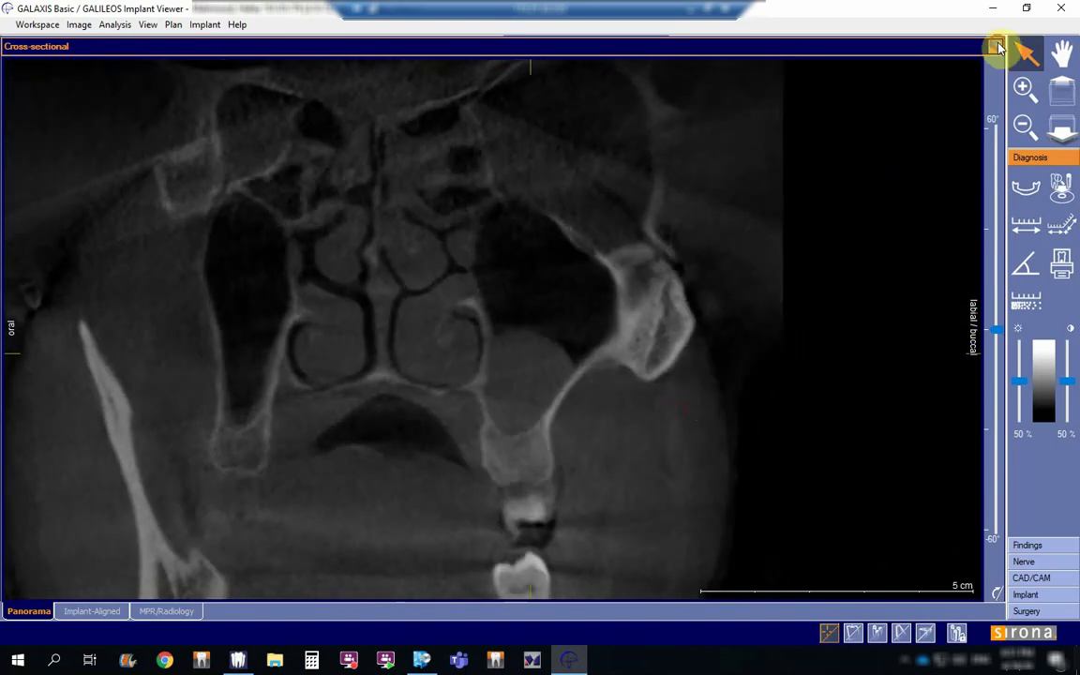
click(998, 47)
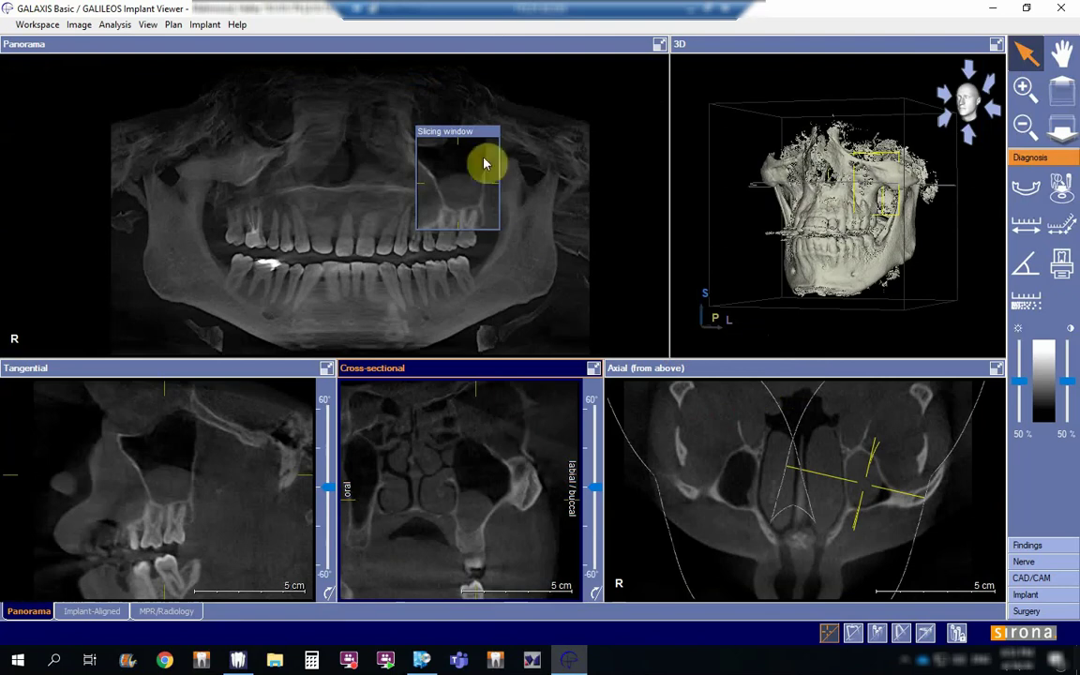
Move the slicing window to the right maxillary sinus, browse its cross-sectional slices and enlarge the cross-sectional view.
drag(474, 132, 260, 127)
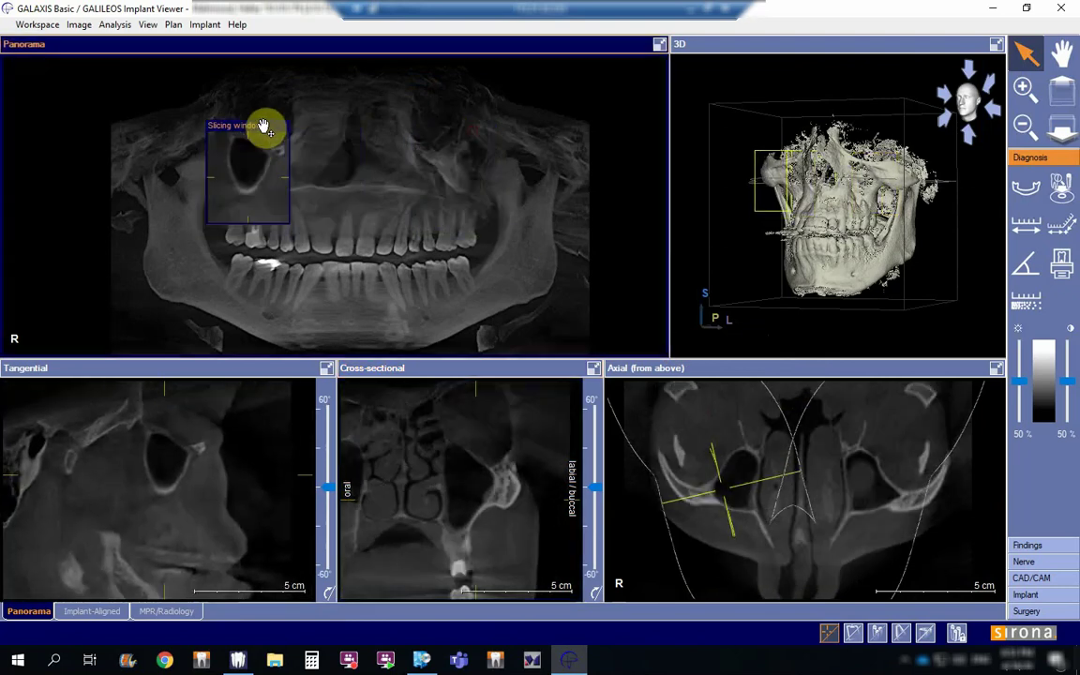
click(484, 525)
drag(483, 525, 511, 505)
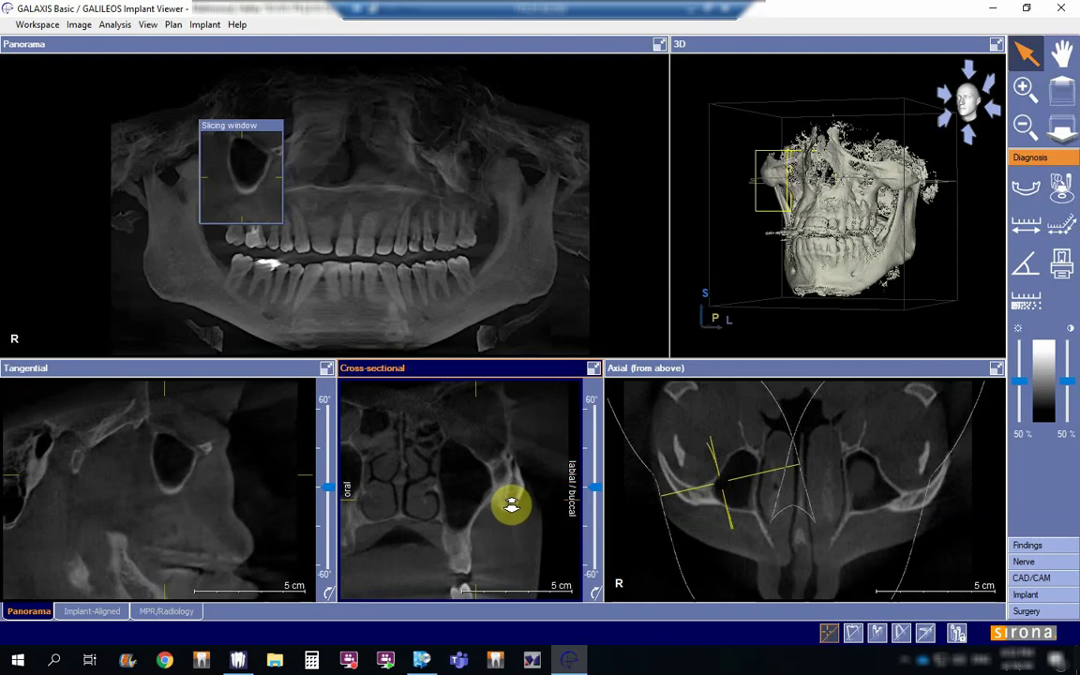
click(594, 367)
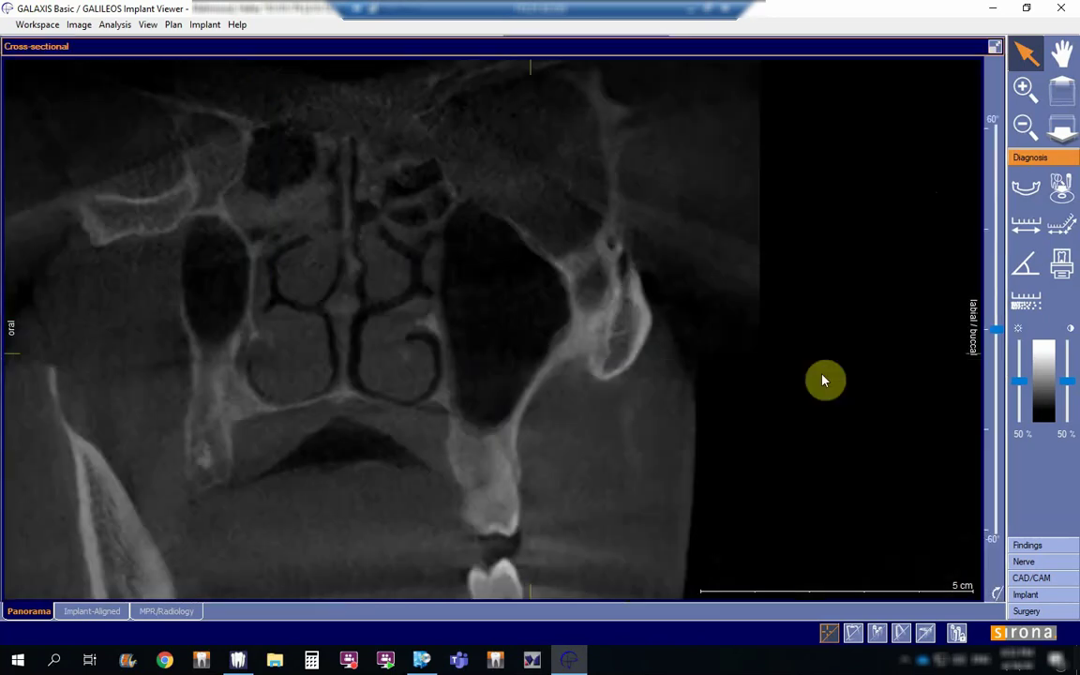
Trace the full outline of the right maxillary sinus with a multi-point length measurement in the enlarged cross-sectional view.
click(1062, 229)
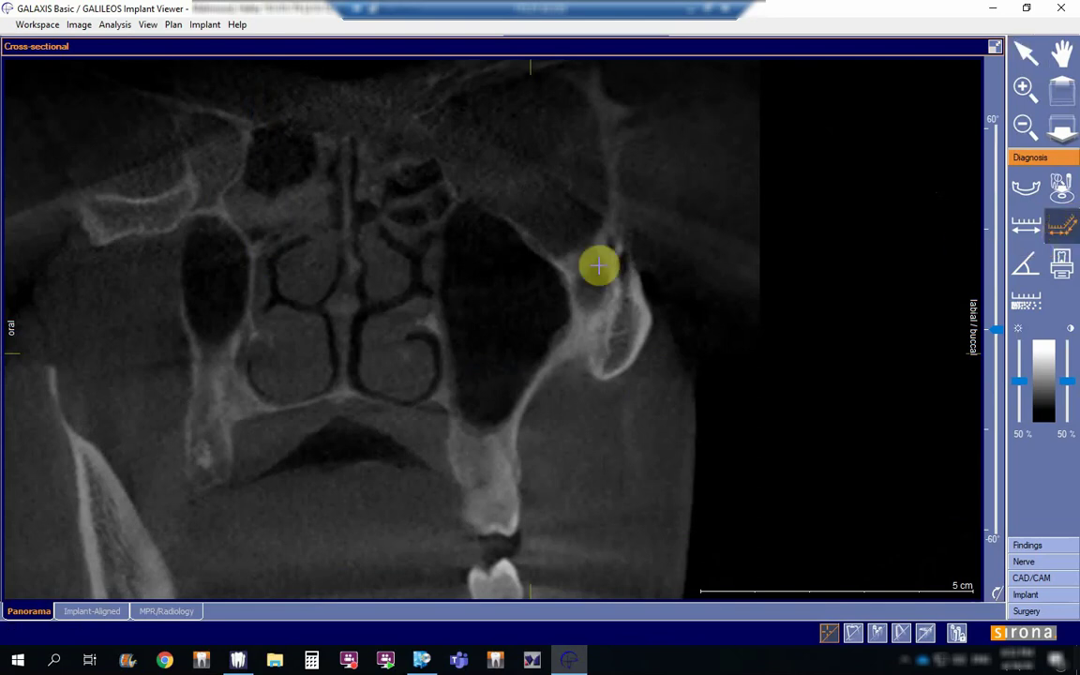
click(568, 290)
click(542, 254)
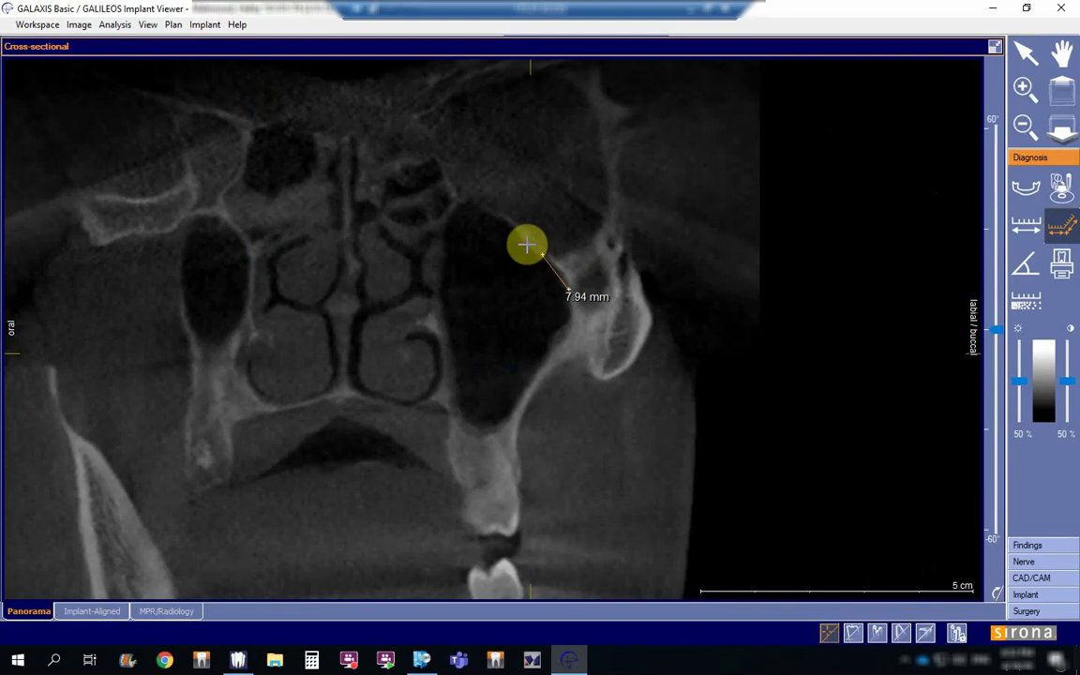
click(515, 231)
click(489, 207)
click(463, 200)
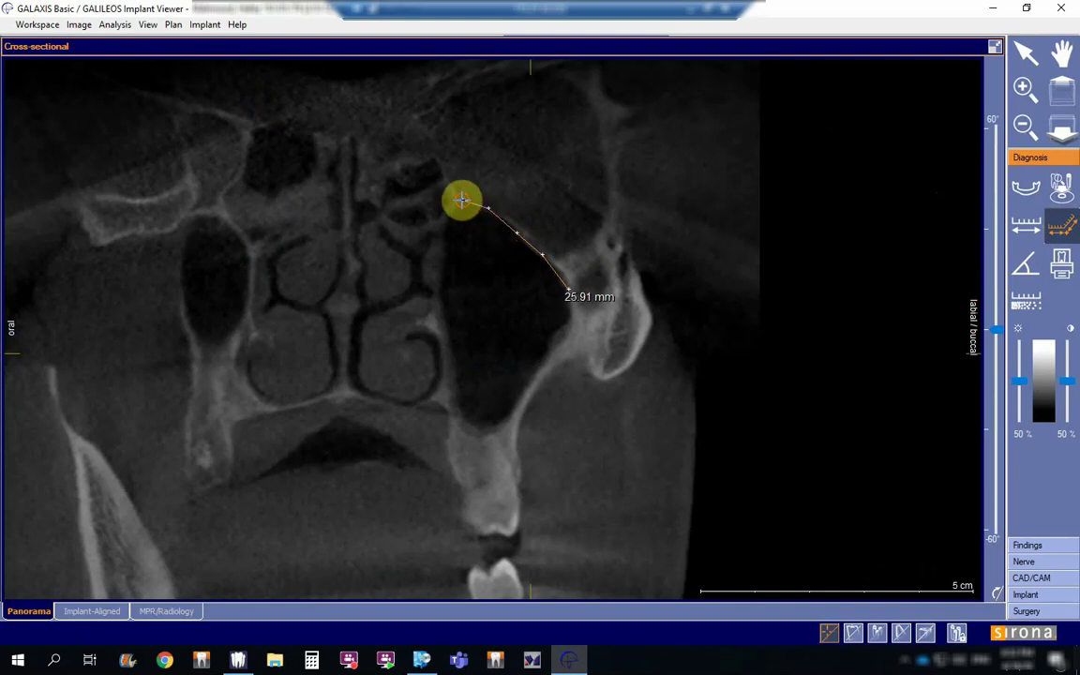
click(433, 264)
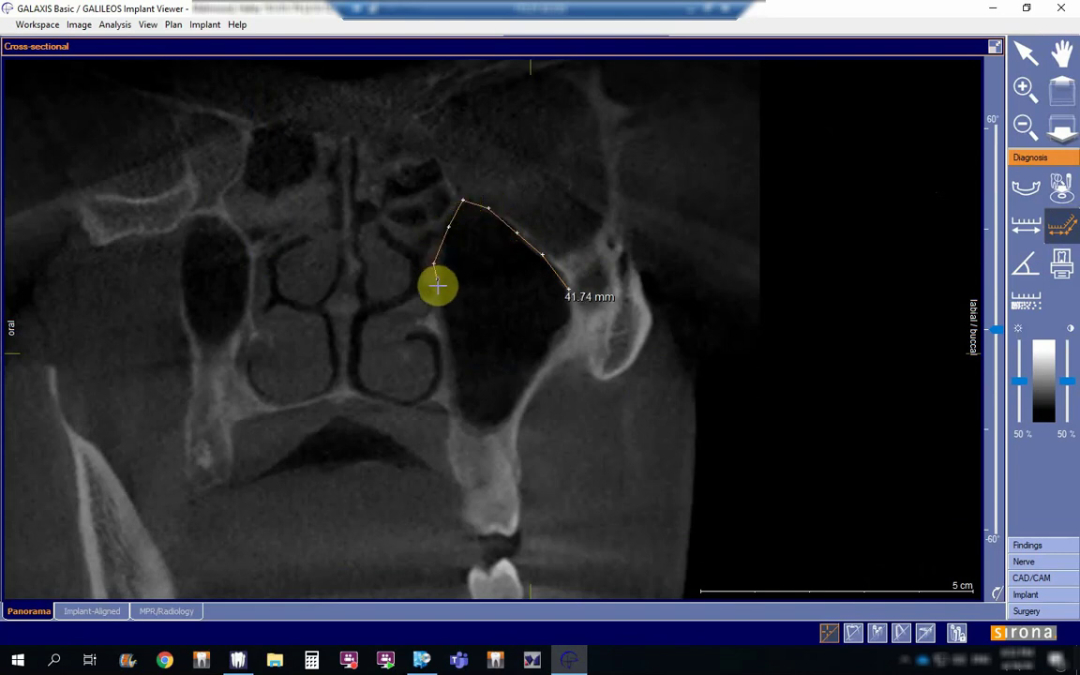
click(452, 368)
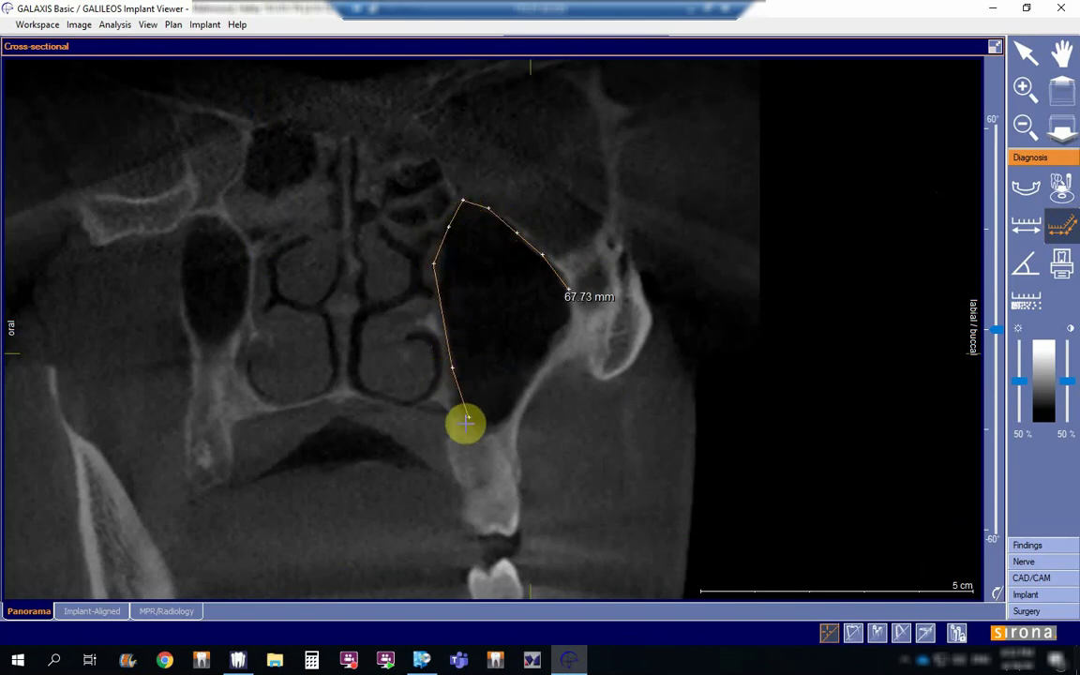
click(462, 428)
click(489, 433)
click(524, 395)
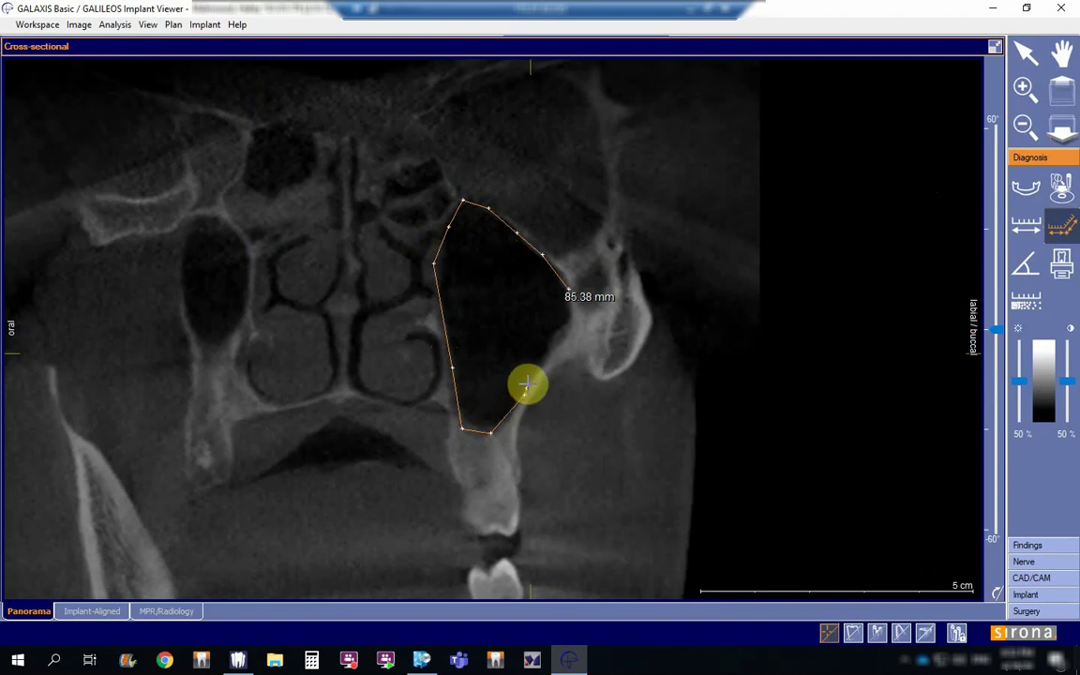
click(562, 338)
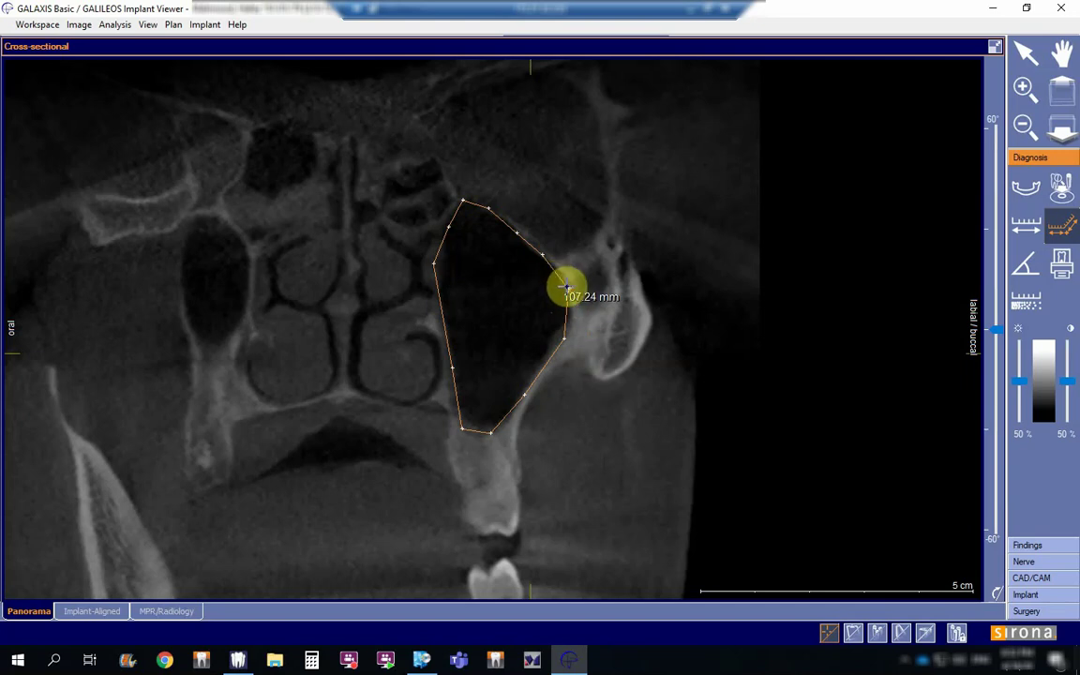
double_click(568, 291)
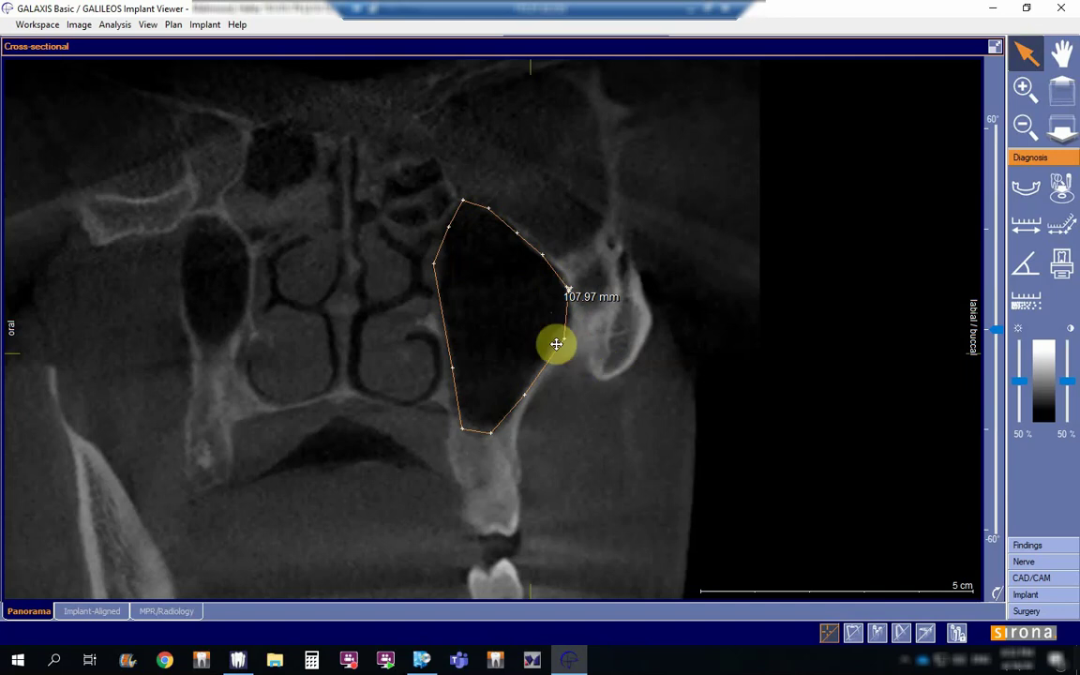
Shift the traced sinus outline off the anatomy, back over the sinus, and out again to the empty area beside the face.
drag(560, 345, 838, 432)
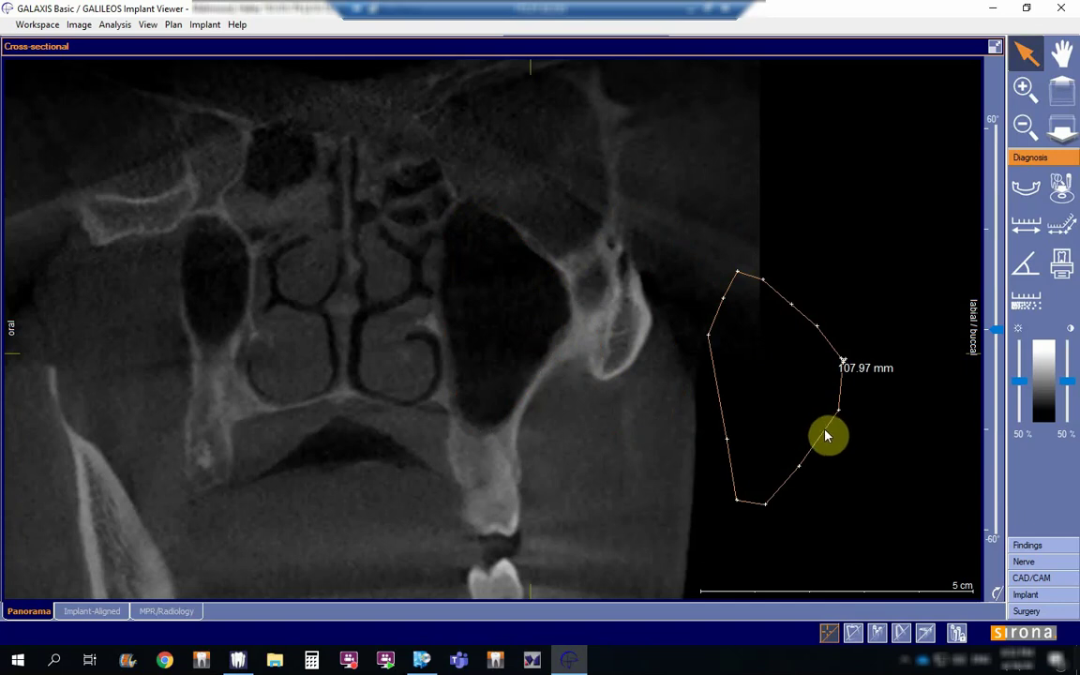
drag(827, 429, 546, 357)
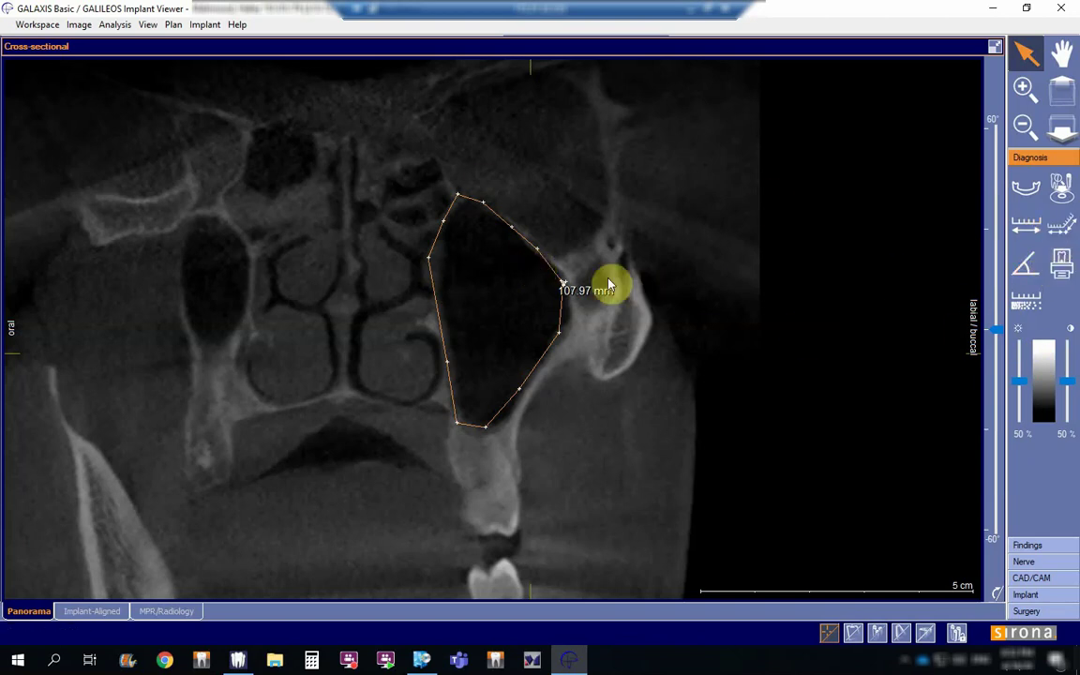
drag(557, 273, 811, 254)
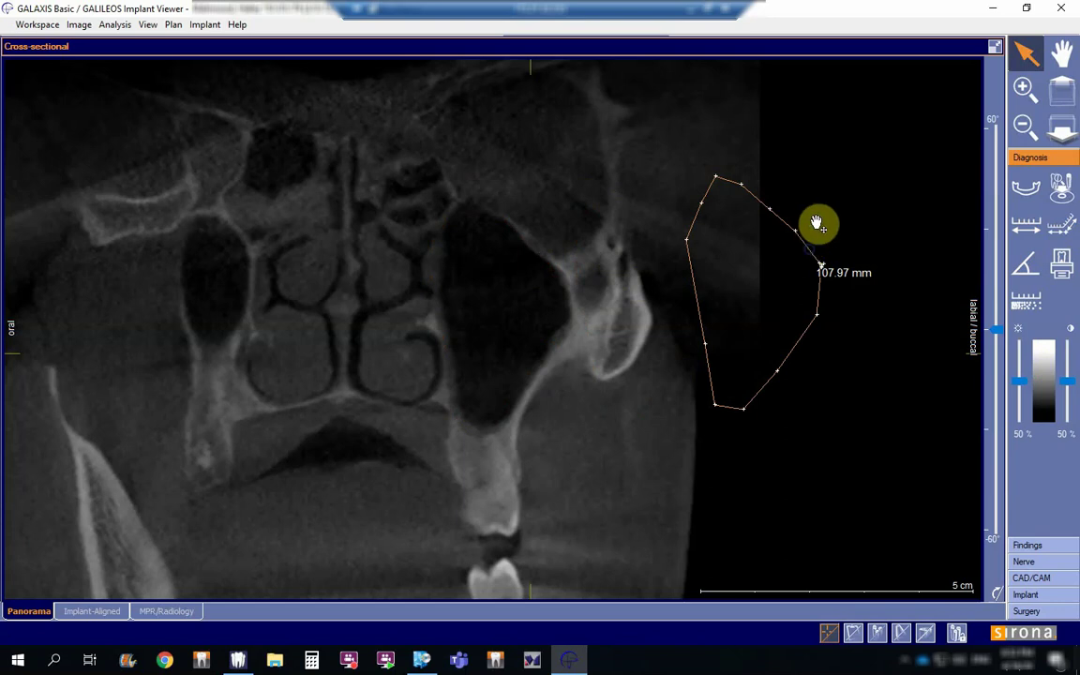
drag(809, 247, 809, 182)
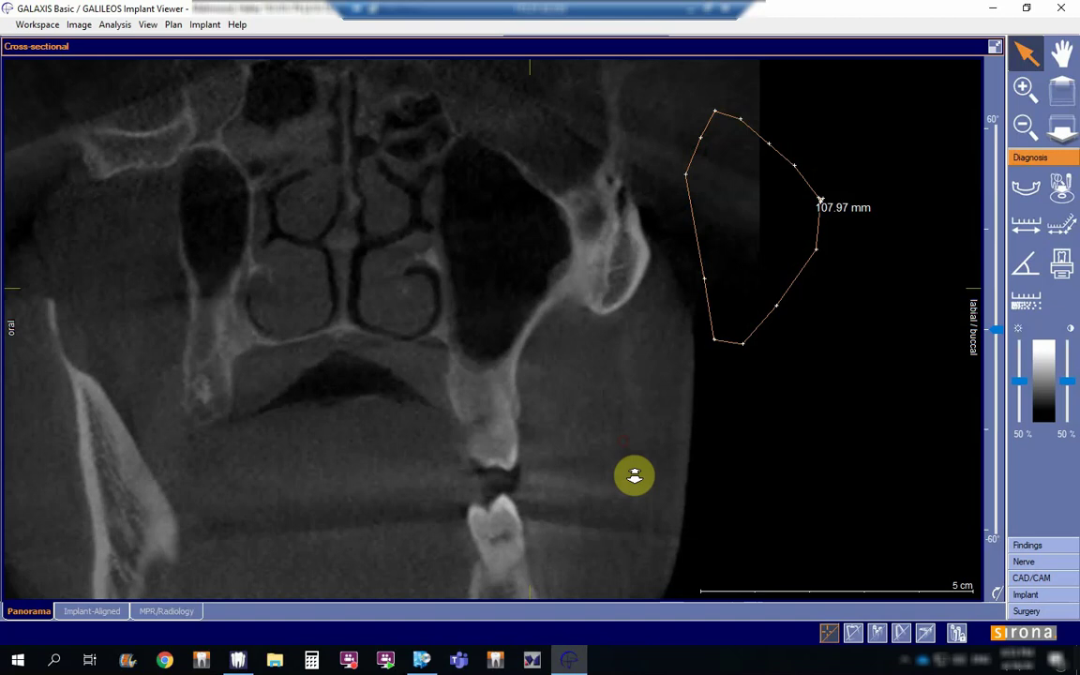
scroll(636, 479, down, 2)
scroll(635, 476, up, 2)
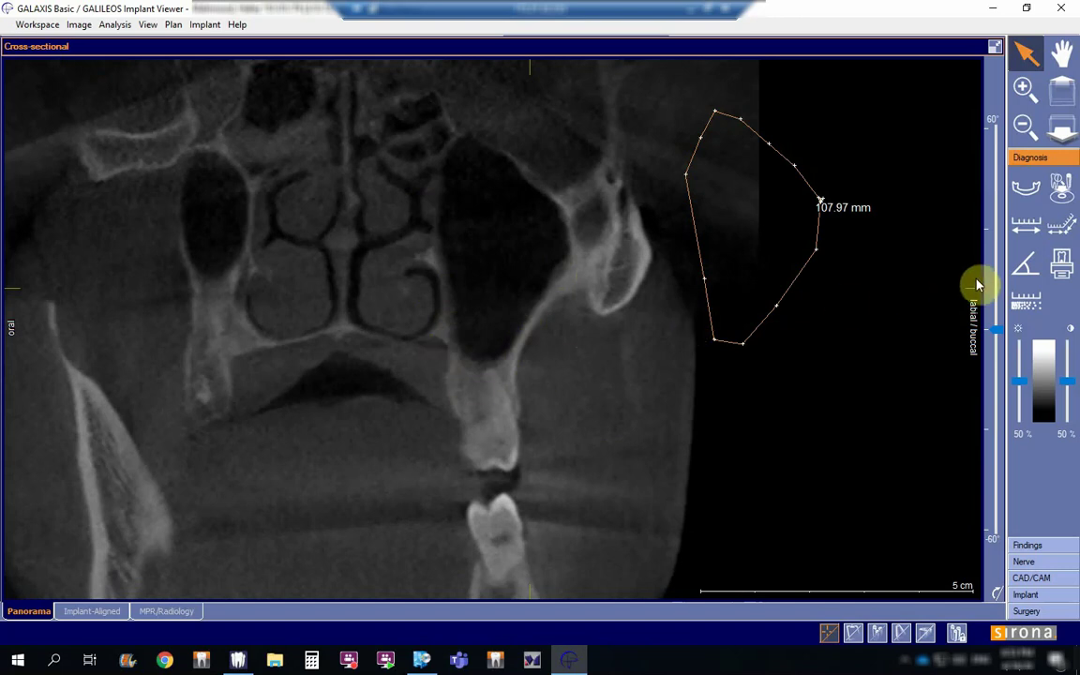
Measure the angle at the floor of the right maxillary sinus between its lateral and medial walls.
click(1028, 270)
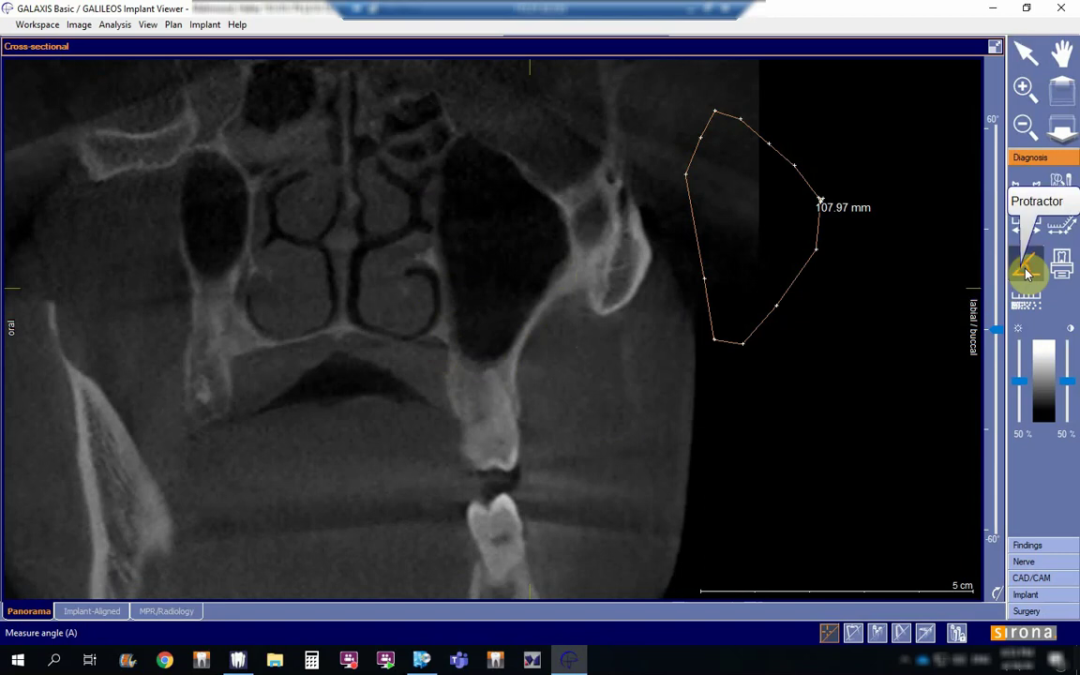
click(476, 369)
click(550, 278)
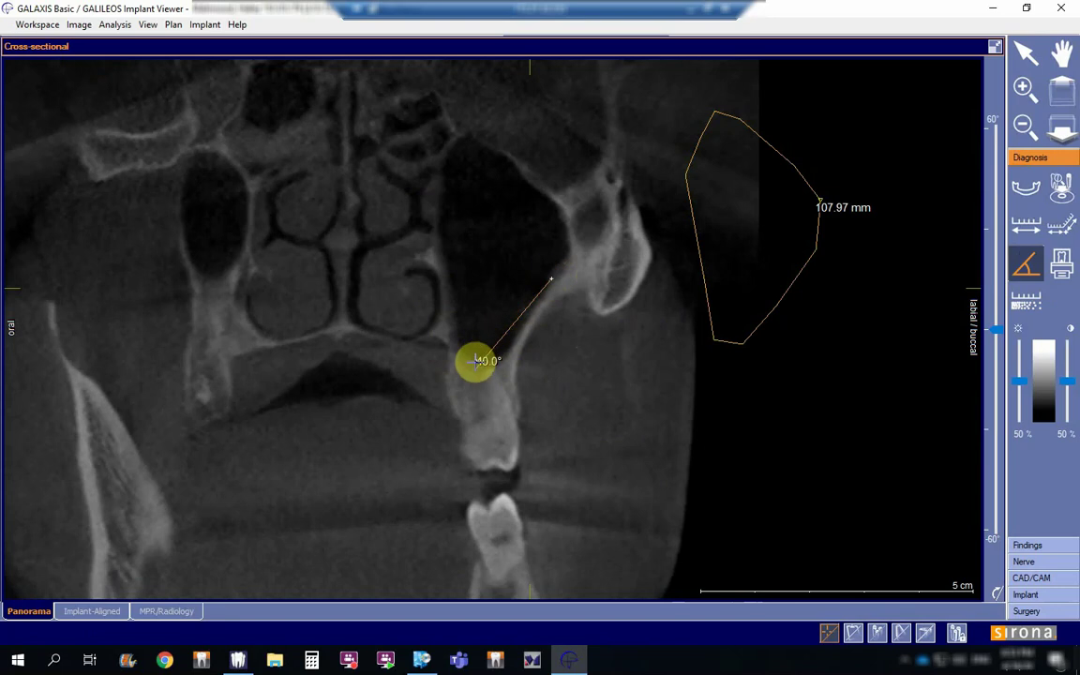
click(434, 230)
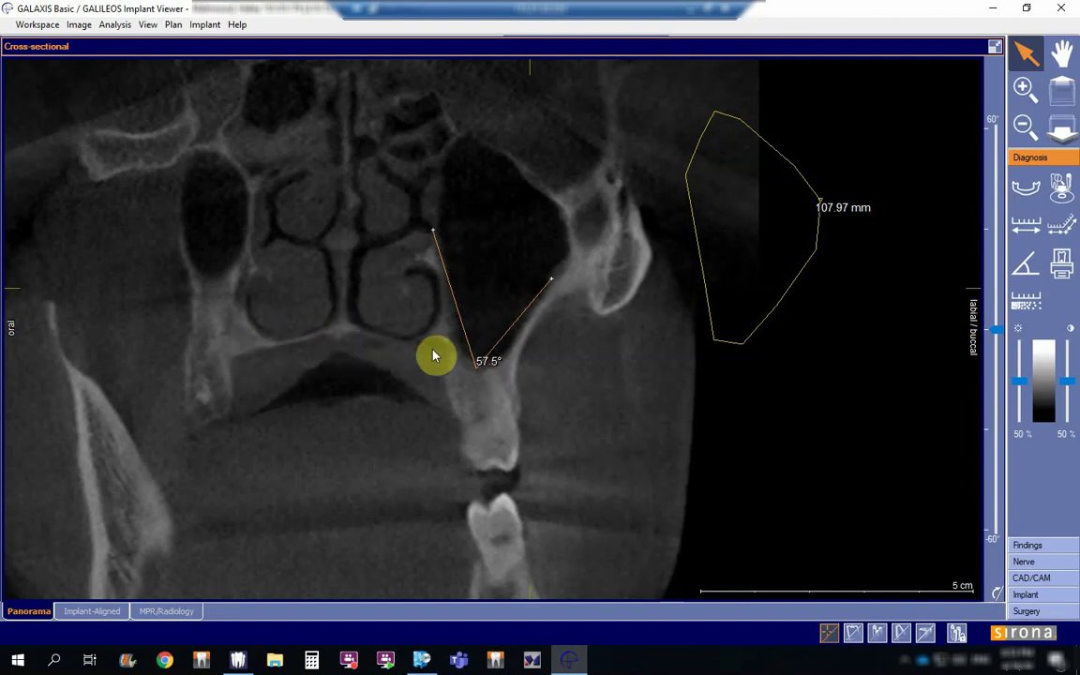
Measure the angle of the hard palate, with its vertex at the midline below the nasal septum.
click(1026, 264)
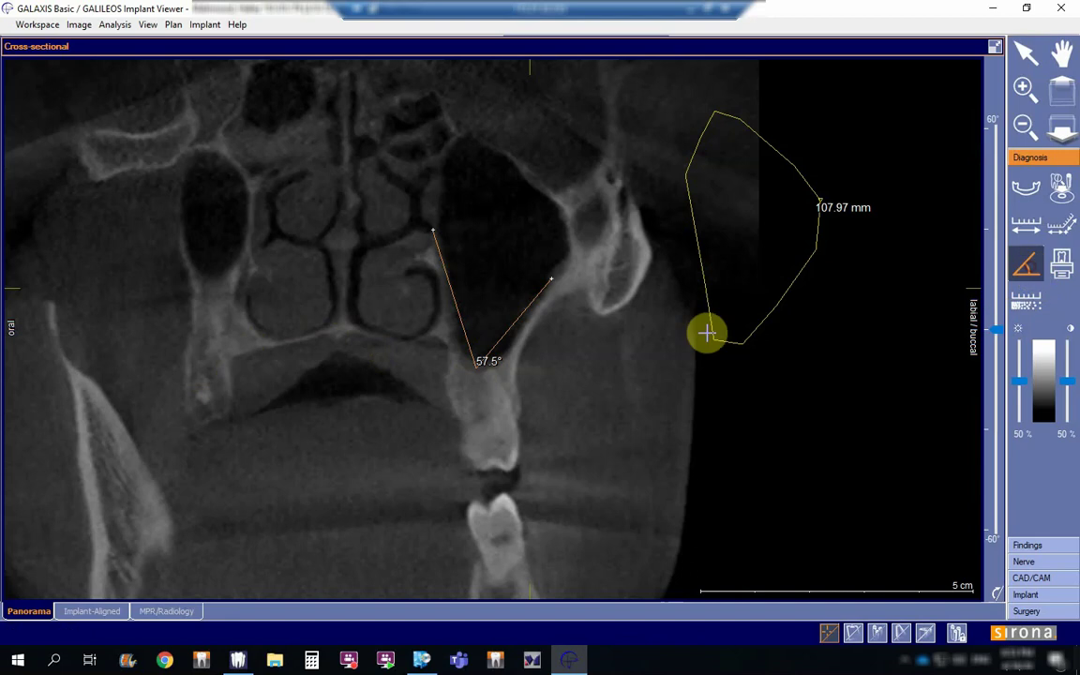
click(342, 329)
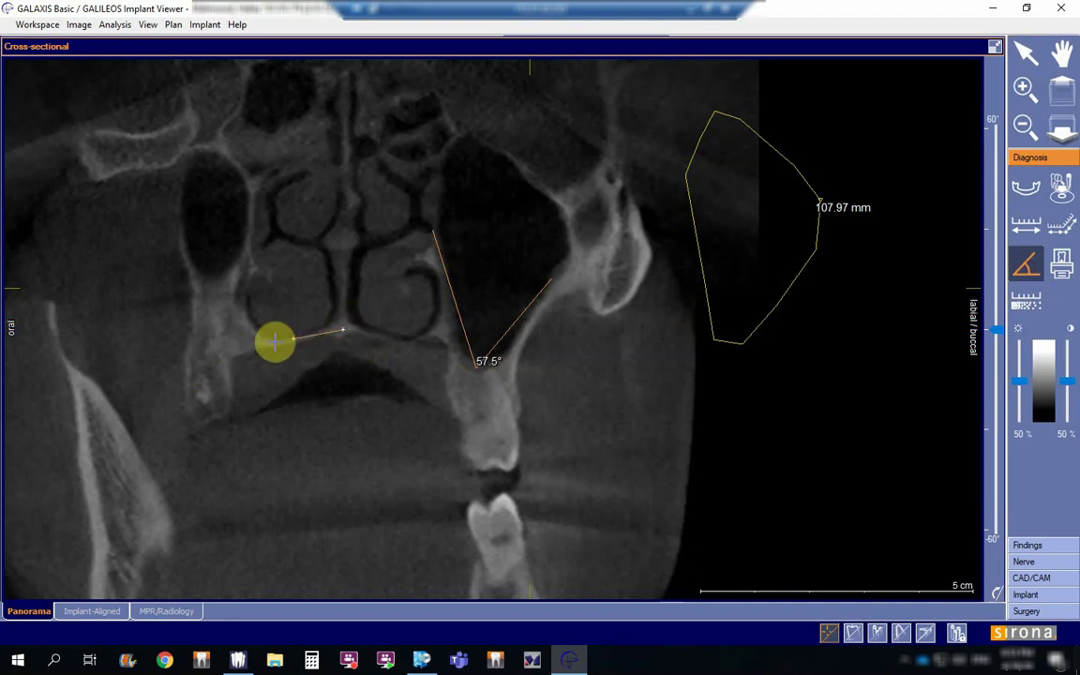
click(242, 351)
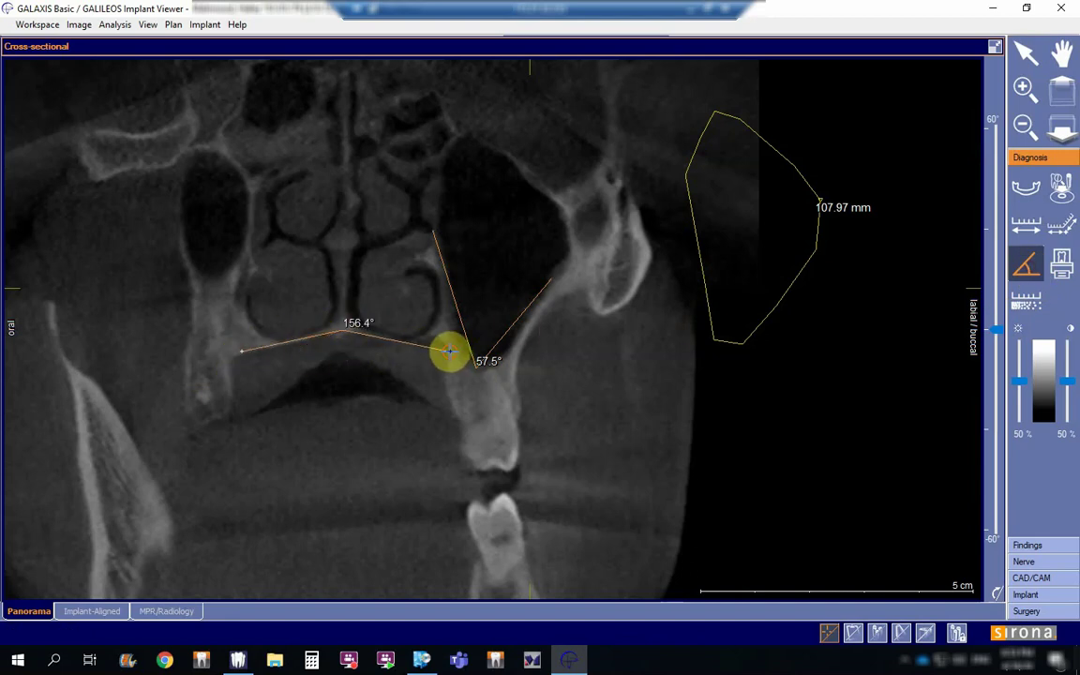
click(451, 352)
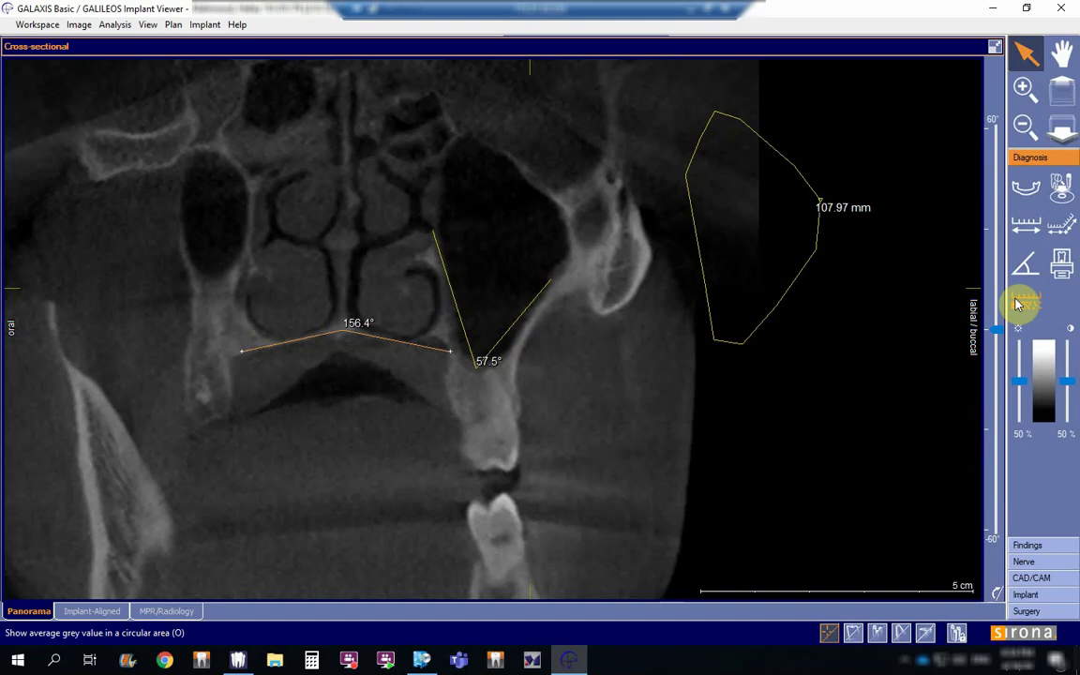
Check the average grey values of the right sinus air space, the cheekbone, the lower molar and the jawbone.
click(1022, 302)
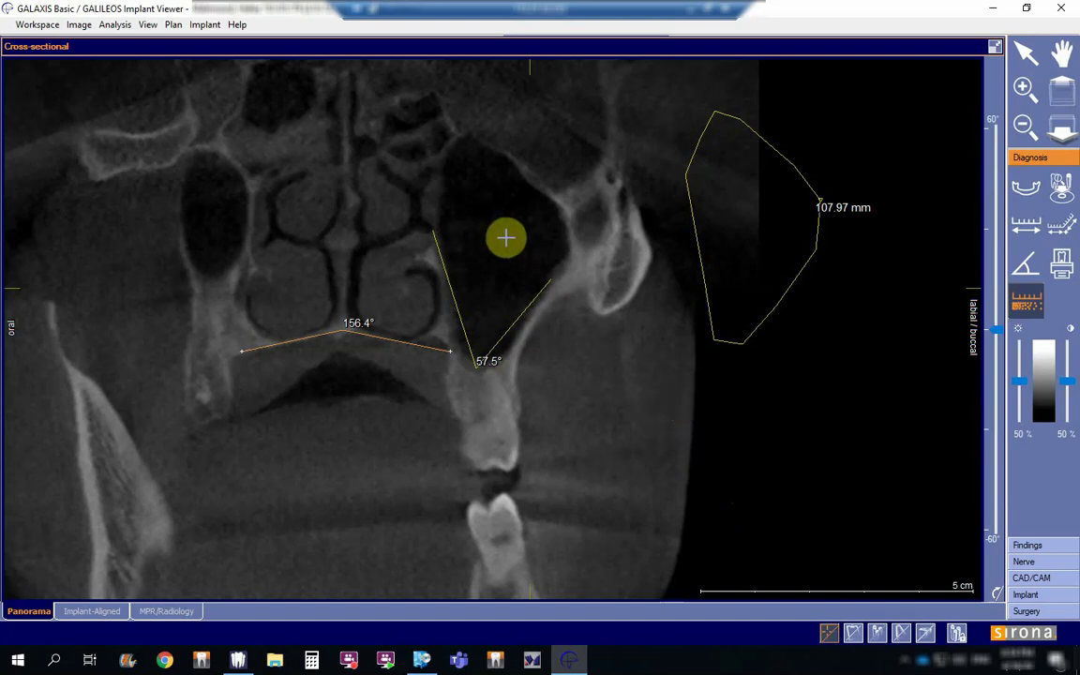
key(Escape)
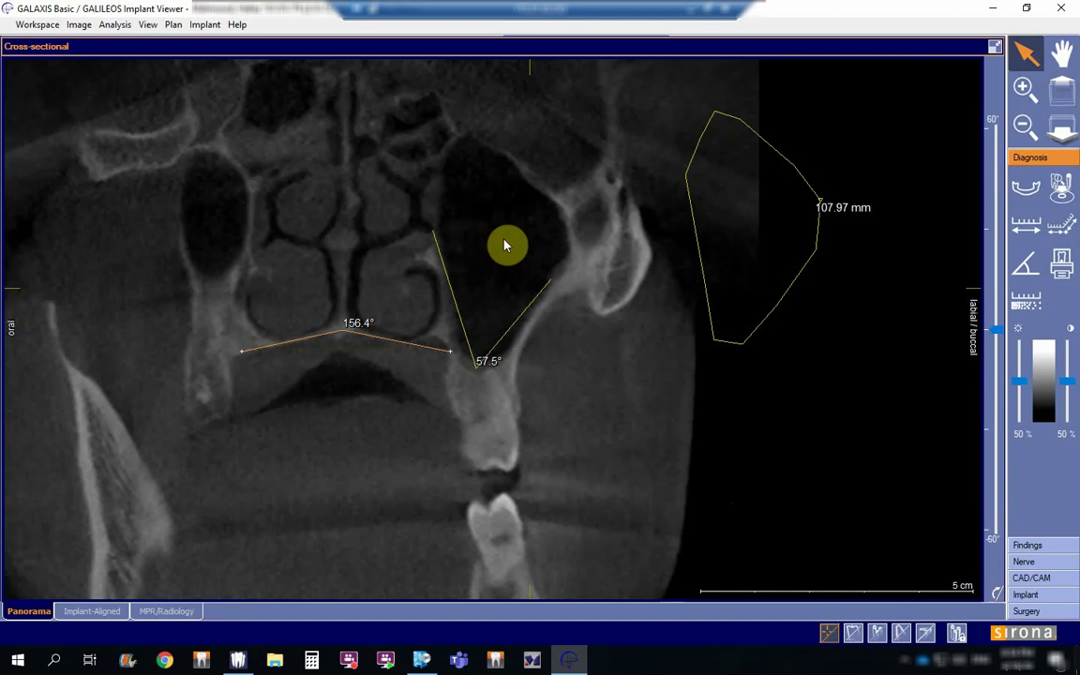
click(1026, 300)
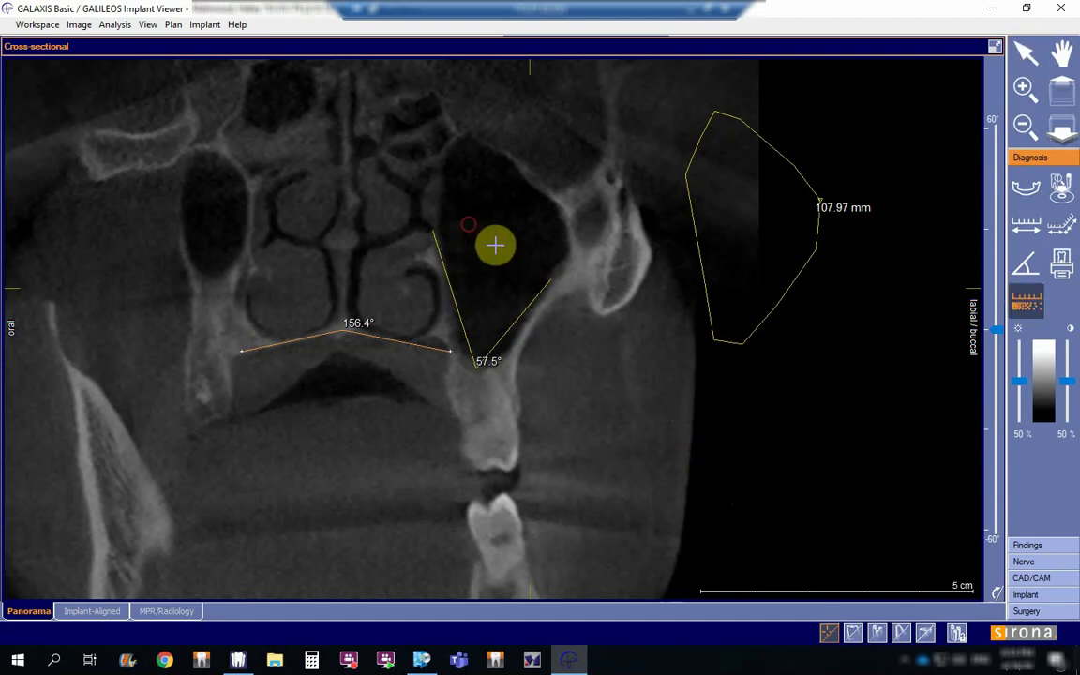
click(519, 263)
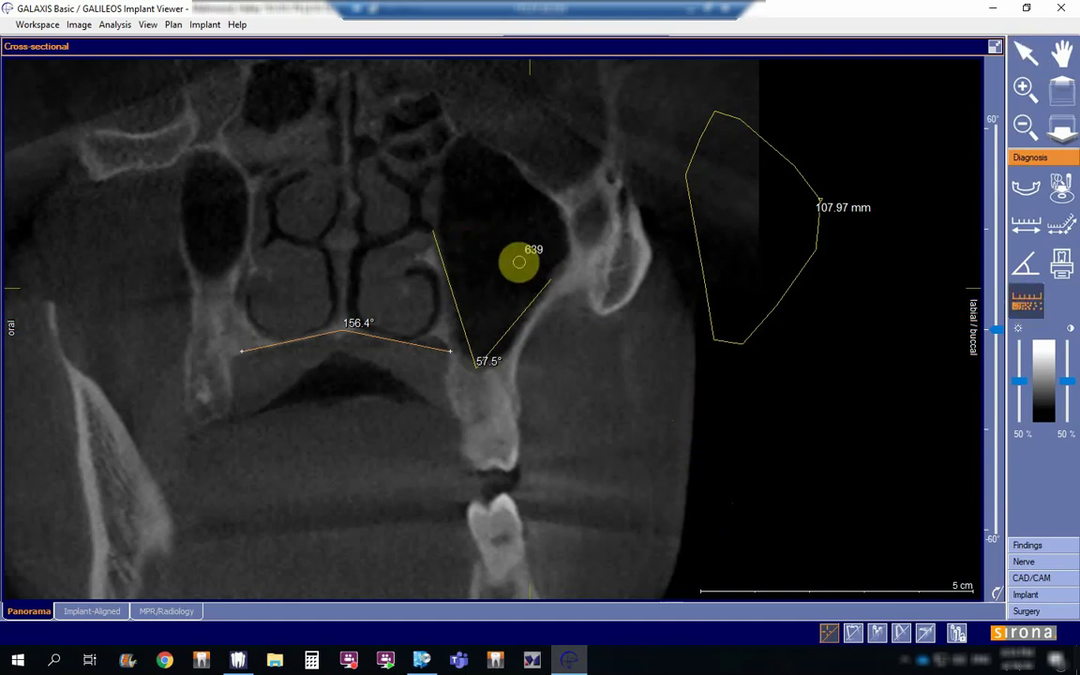
key(Escape)
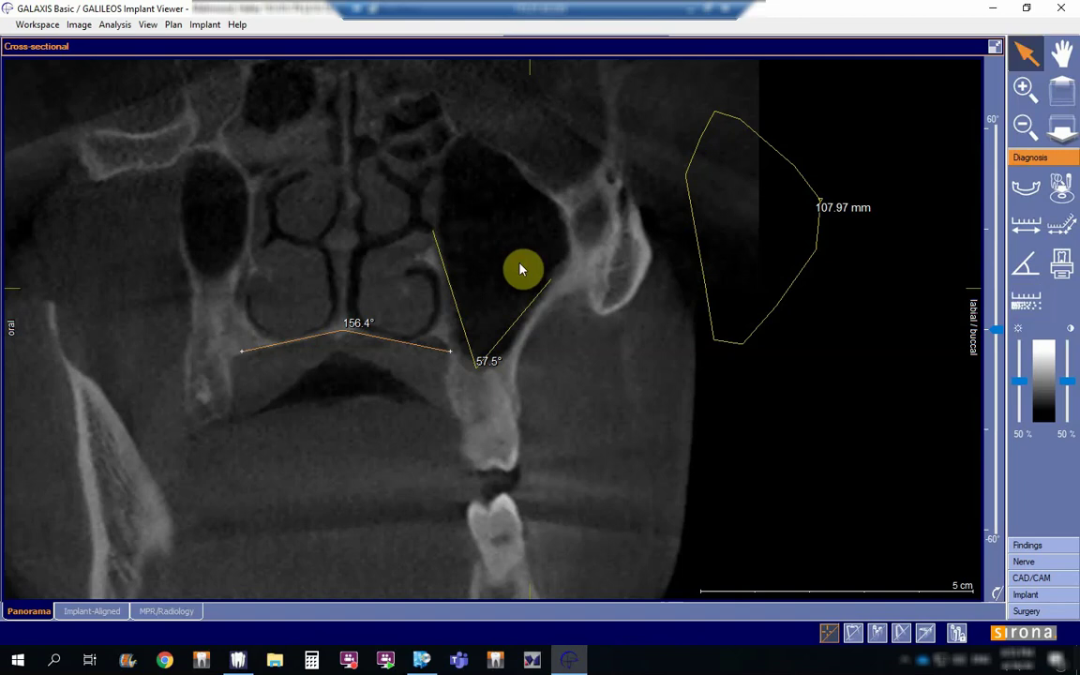
click(1032, 304)
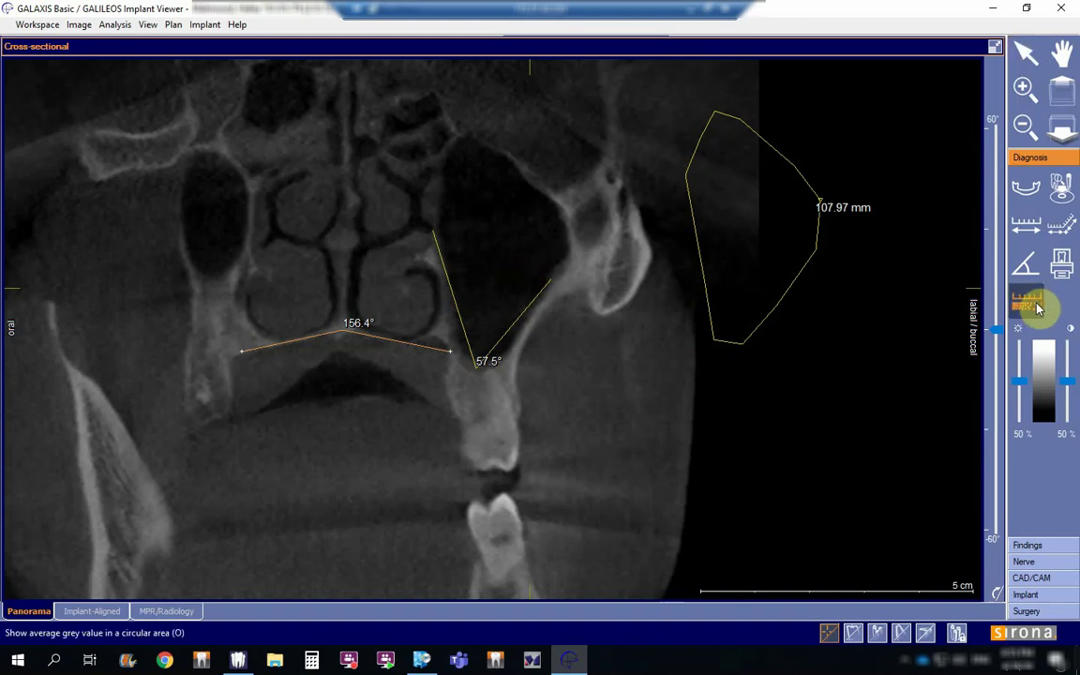
click(495, 273)
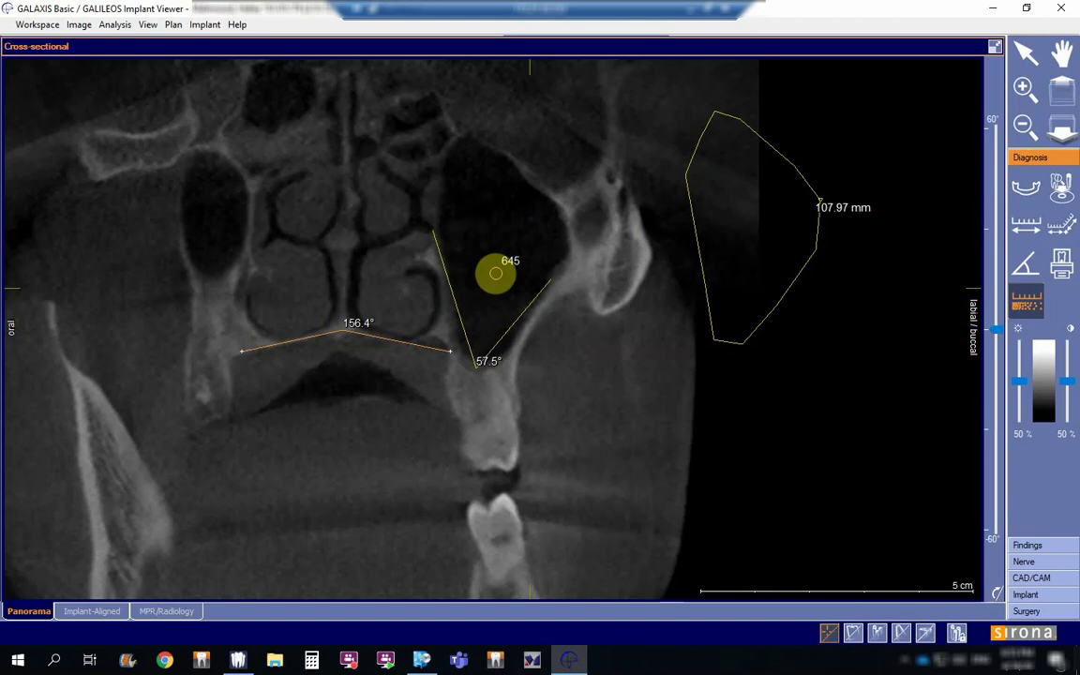
drag(495, 272, 648, 258)
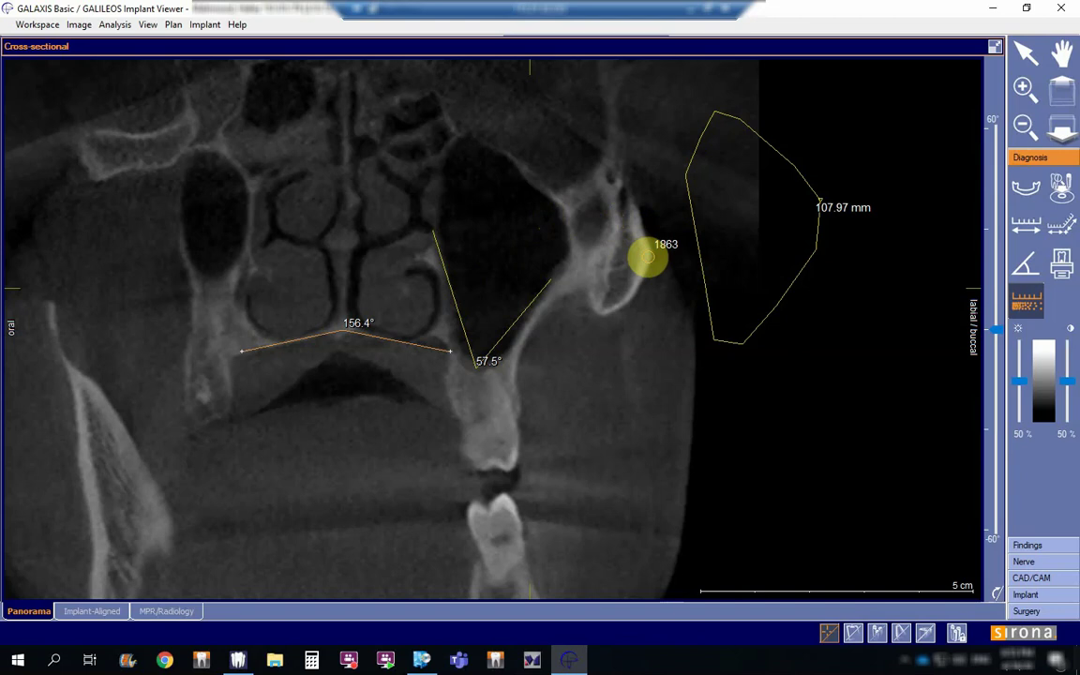
drag(648, 257, 504, 501)
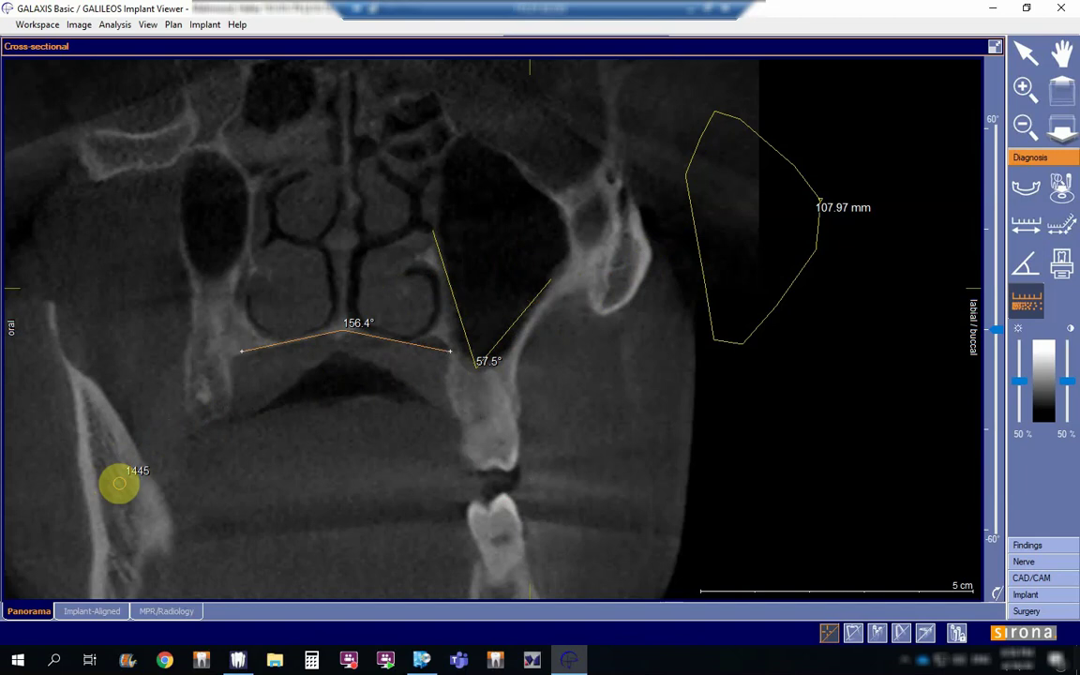
key(Escape)
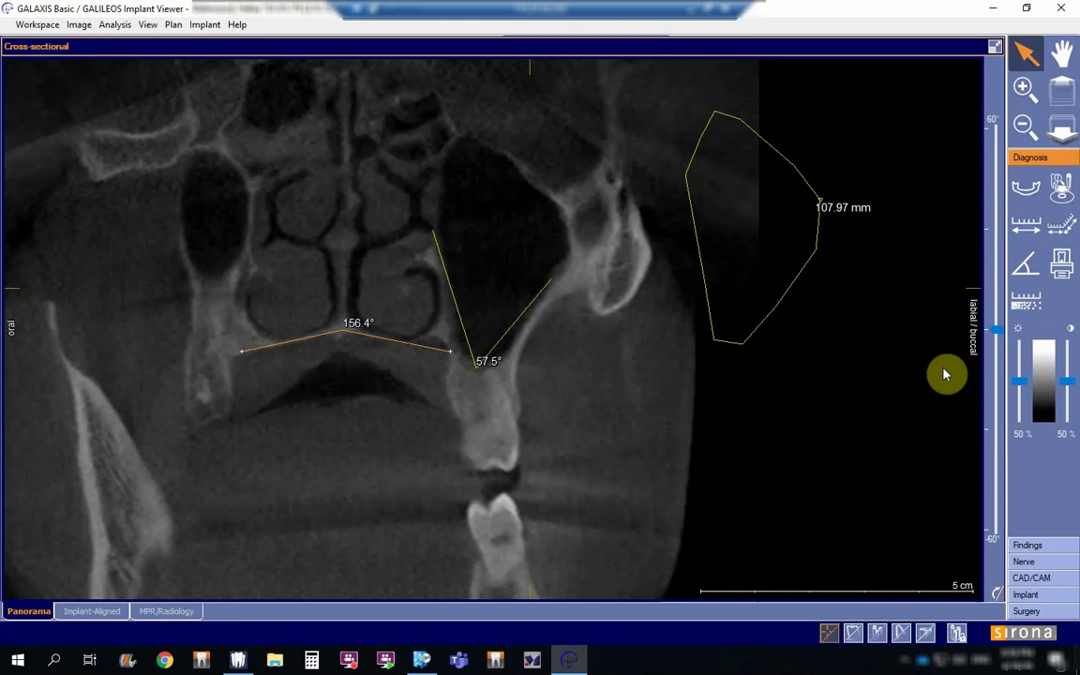
Return to the multi-view layout and delete the traced sinus outline measurement from the cross-sectional view.
click(996, 48)
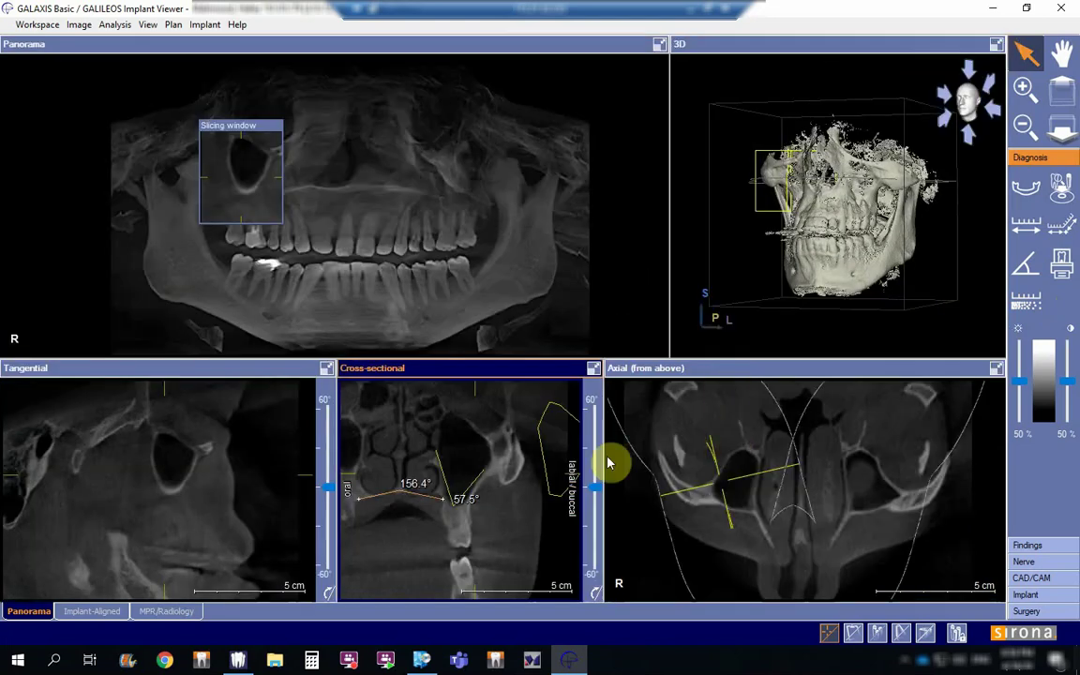
right_click(545, 474)
click(583, 482)
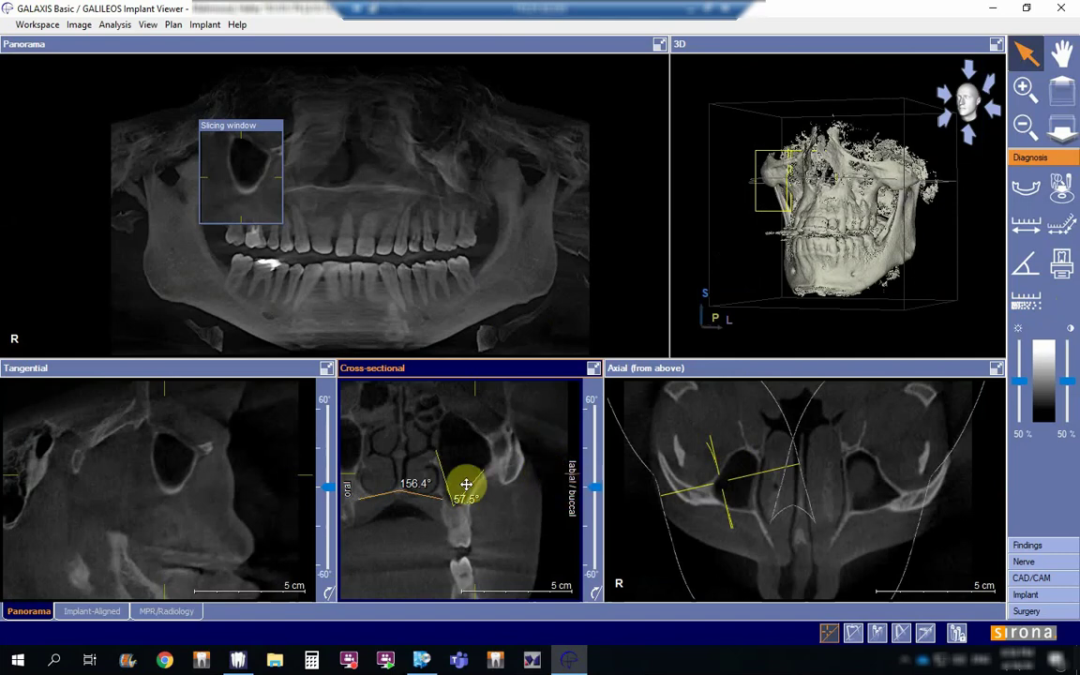
Remove the sinus floor and hard palate angle measurements from the cross-sectional view.
right_click(473, 481)
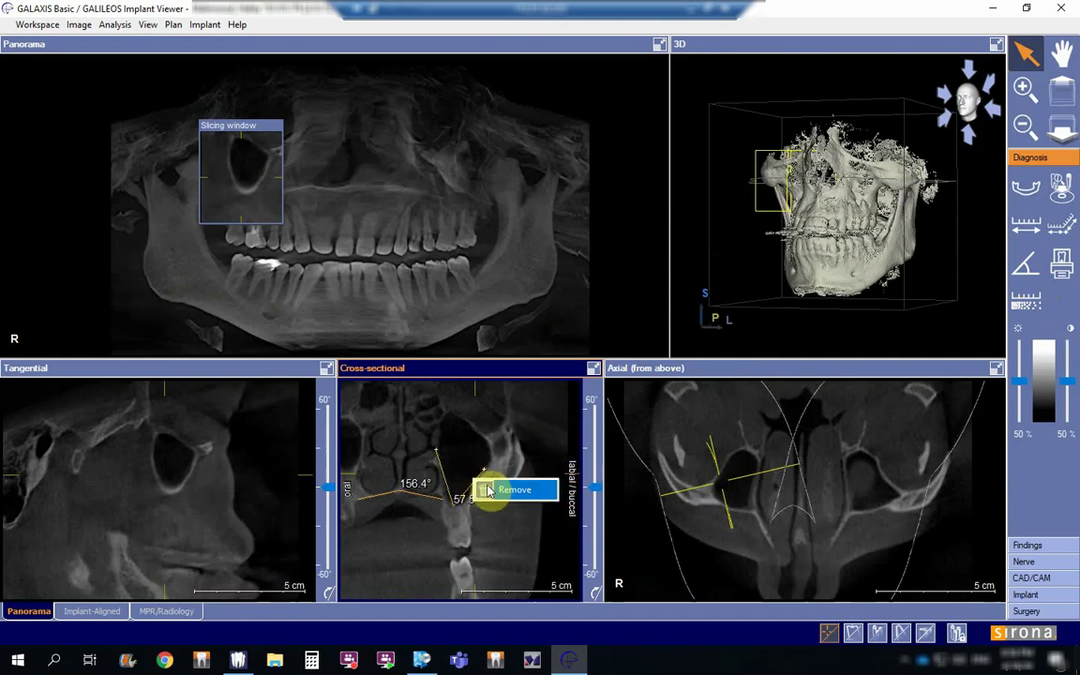
click(482, 490)
right_click(443, 504)
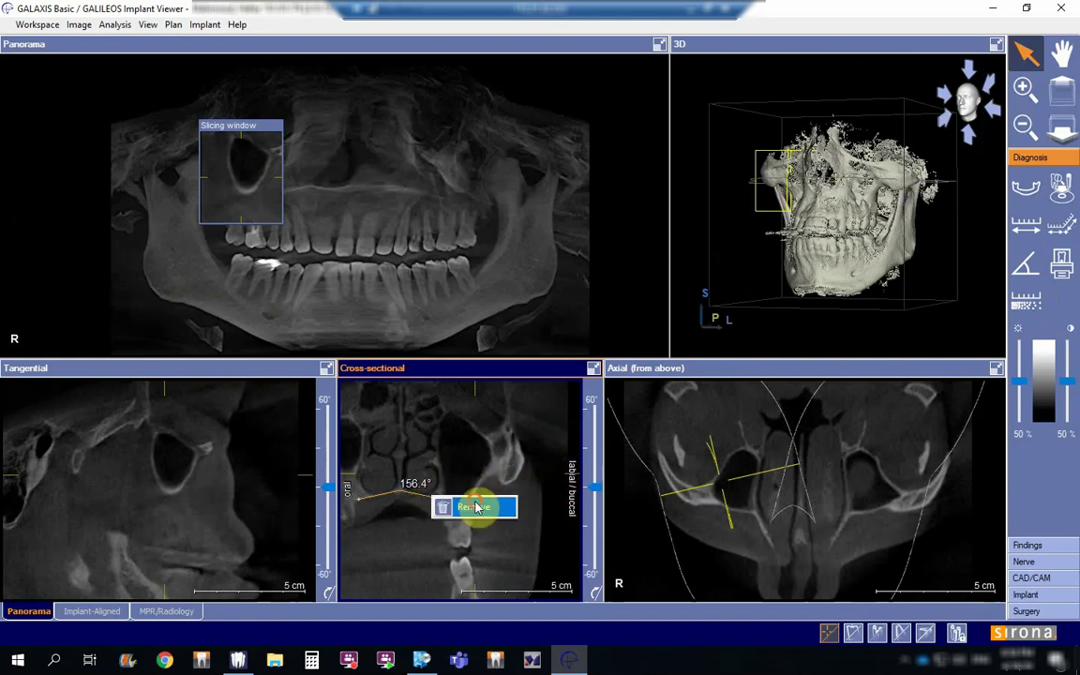
click(455, 514)
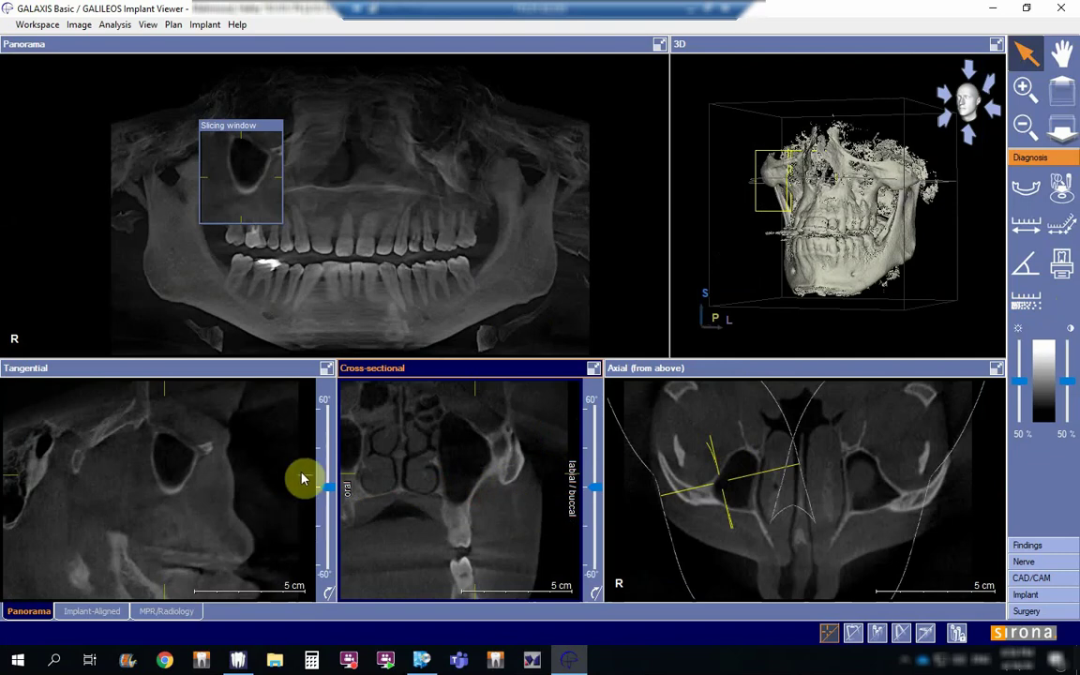
Move the slicing window down to the right mandibular angle and extend the crosshairs to full lines across the slice views.
drag(248, 128, 220, 246)
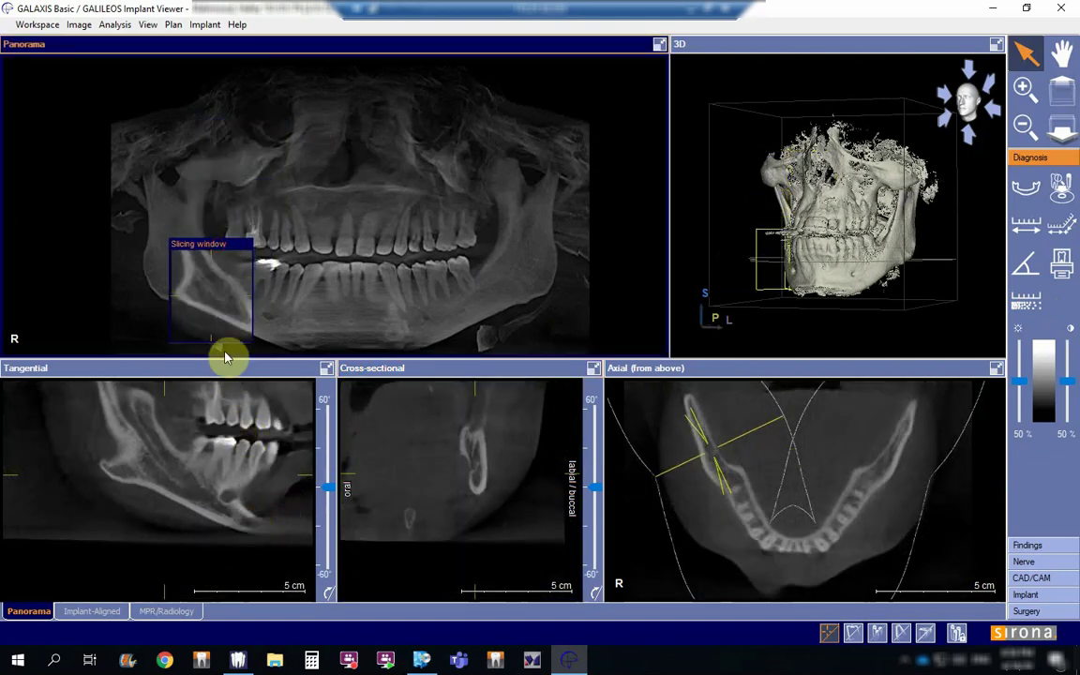
mouse_move(224, 477)
mouse_down()
mouse_move(221, 488)
mouse_move(229, 466)
mouse_move(229, 474)
mouse_up()
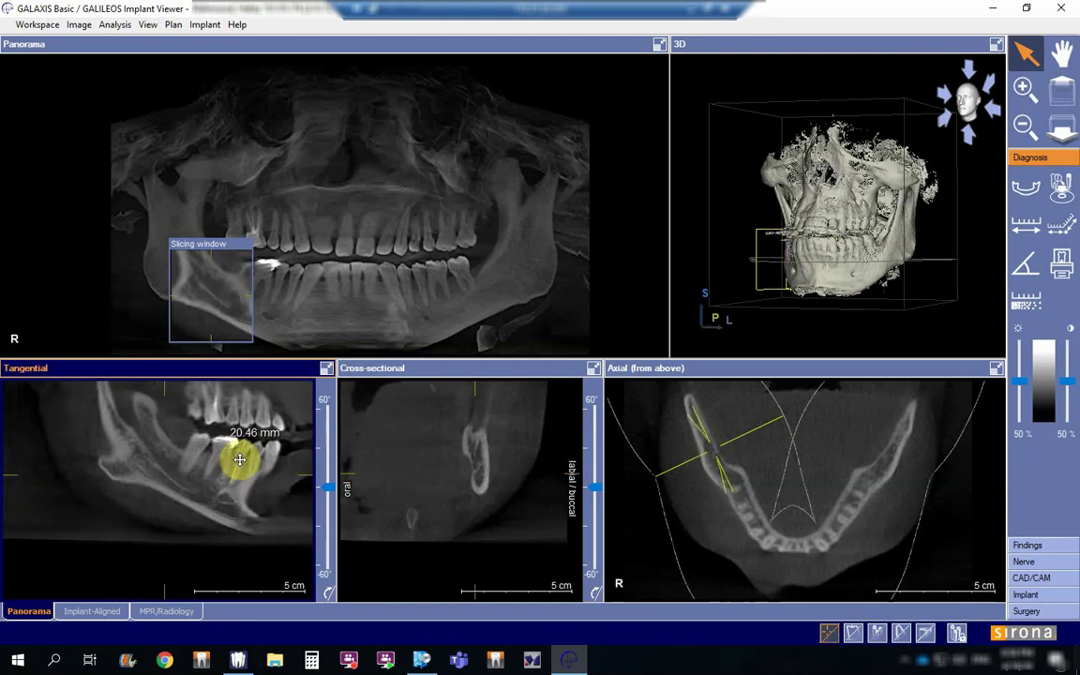
drag(289, 482, 282, 453)
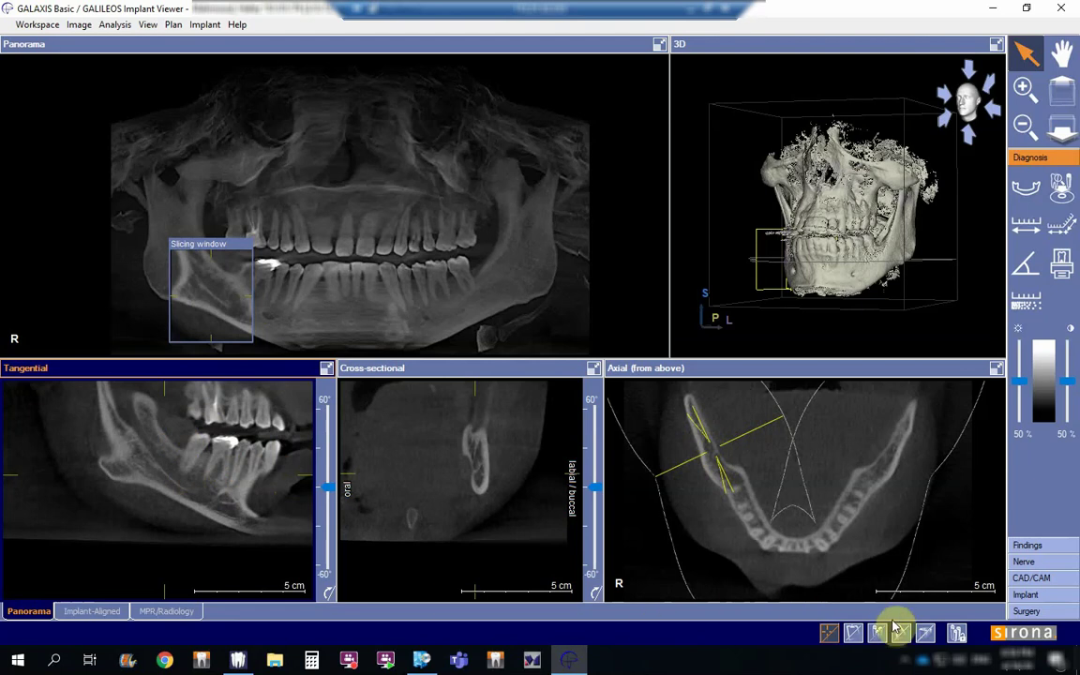
click(832, 635)
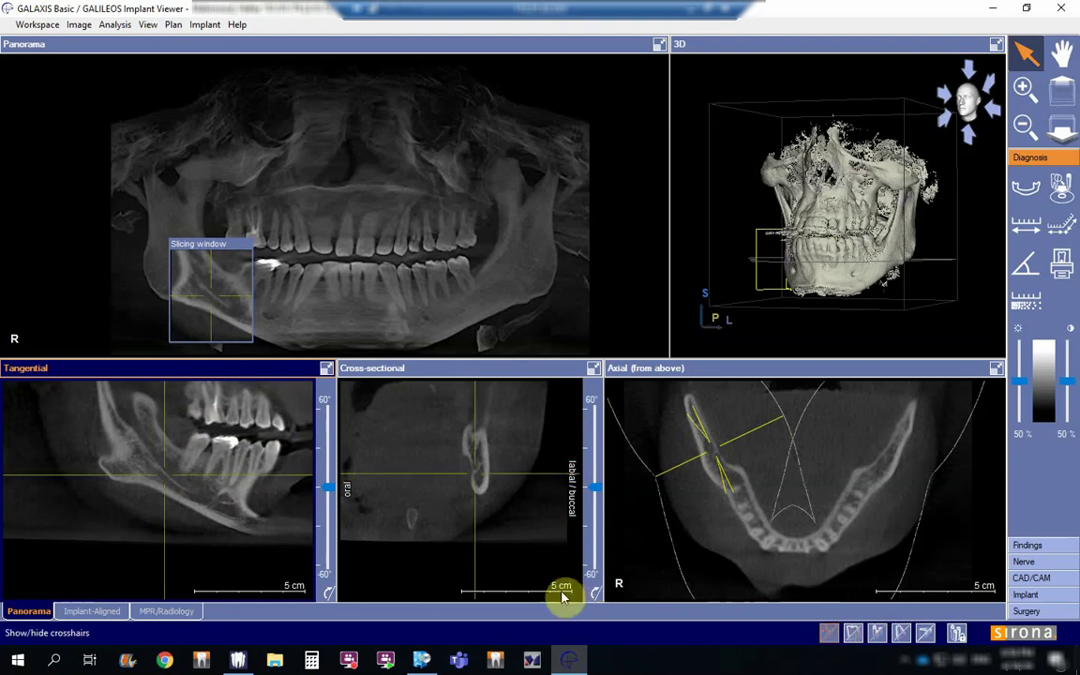
Enlarge the tangential view and check average grey values in bone behind the last lower molar, the mandibular body, and a molar's filling and root.
click(327, 367)
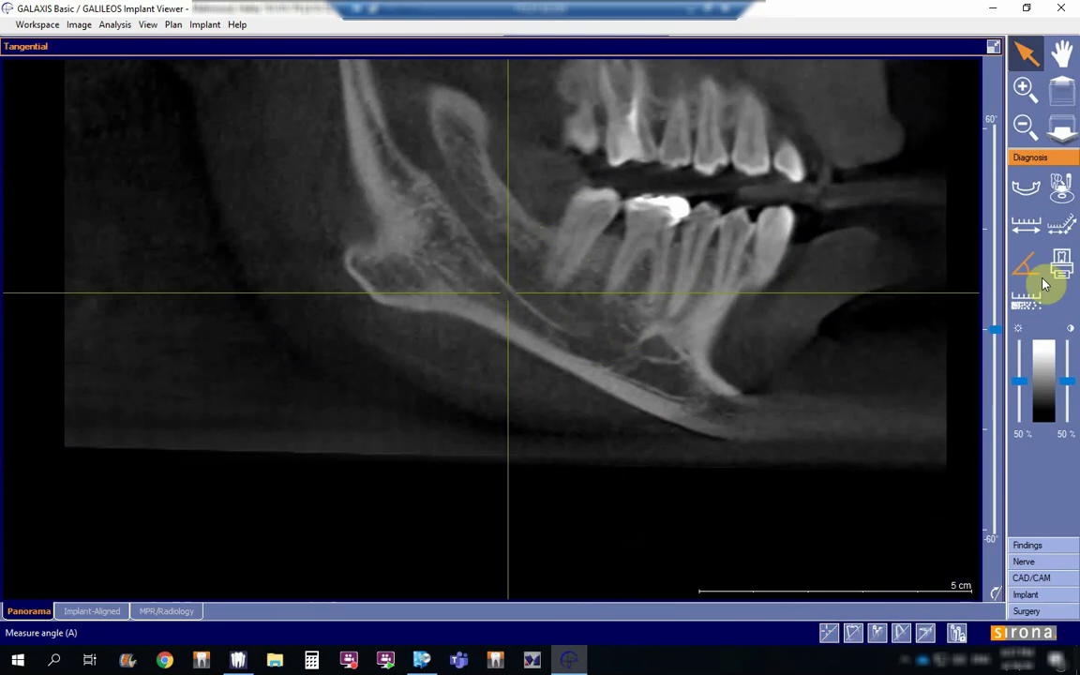
click(1028, 302)
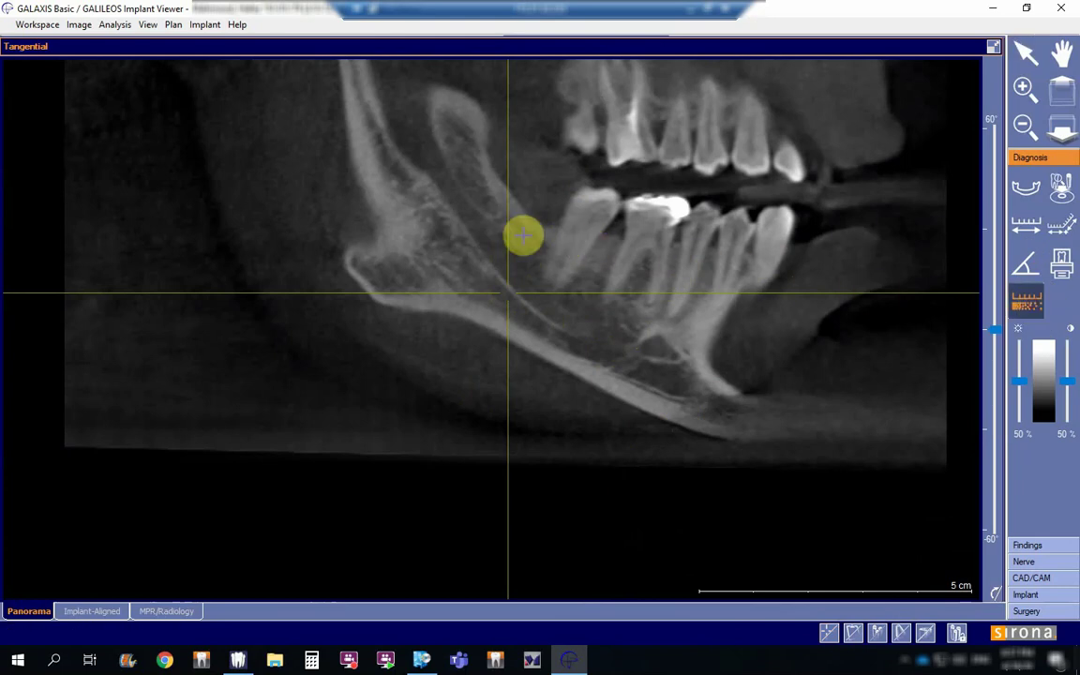
click(1028, 300)
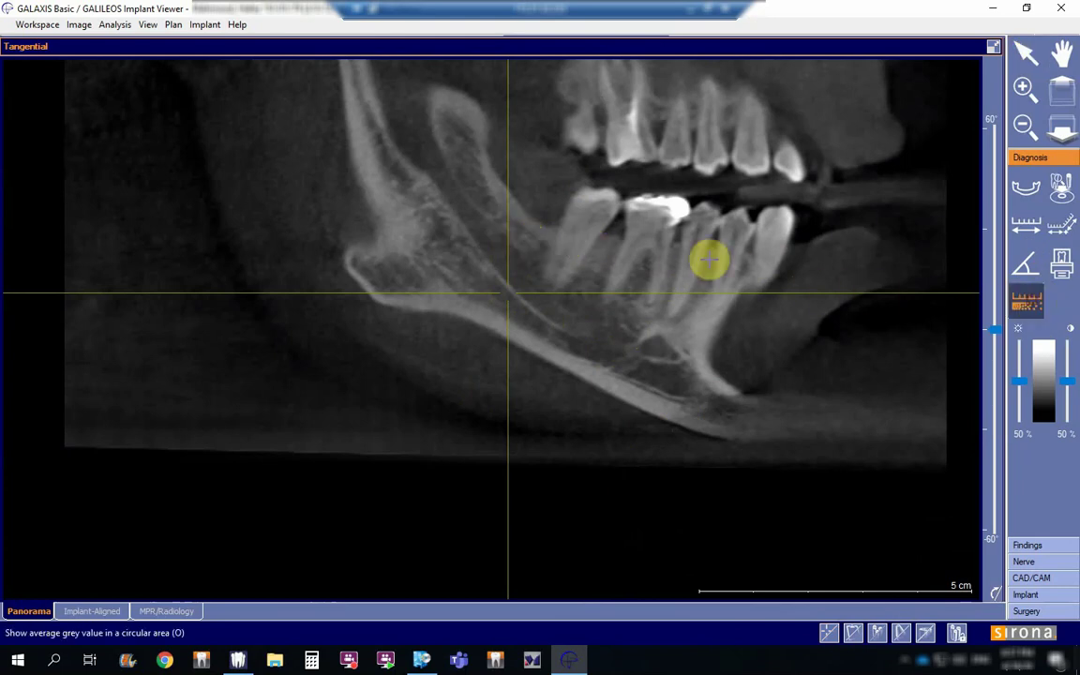
click(518, 232)
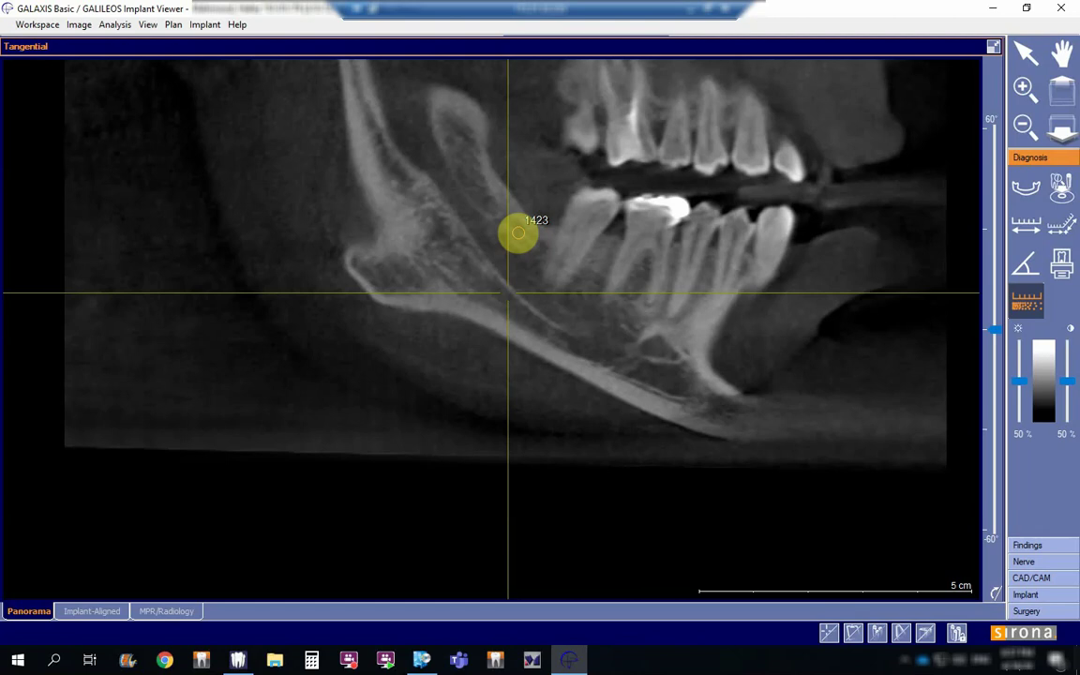
drag(517, 232, 598, 357)
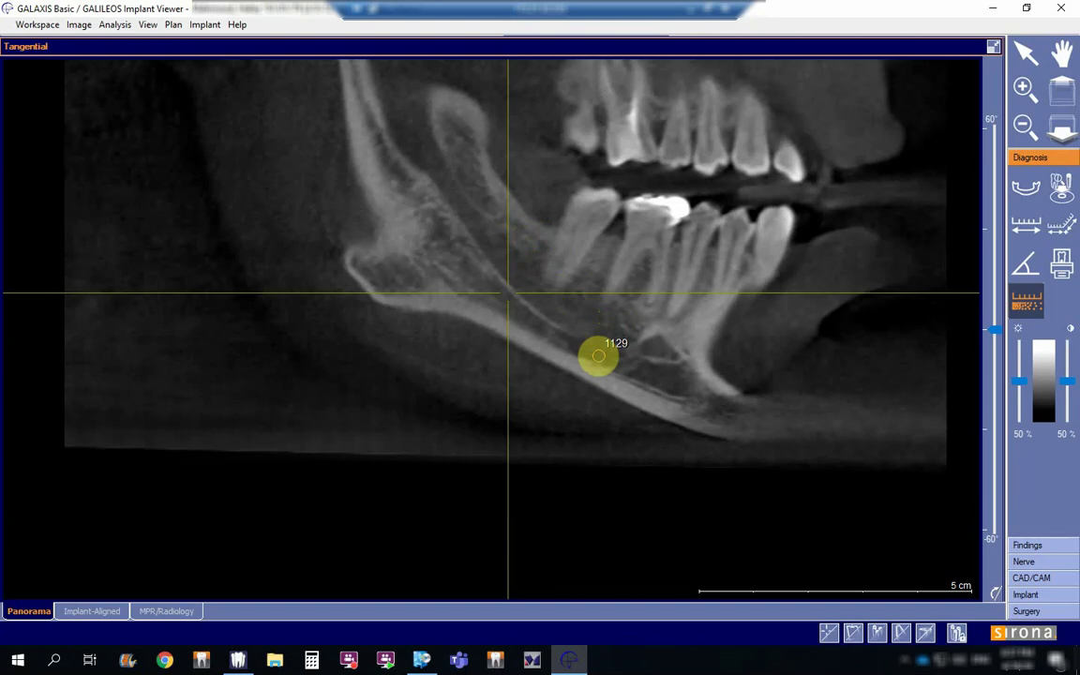
drag(599, 356, 522, 238)
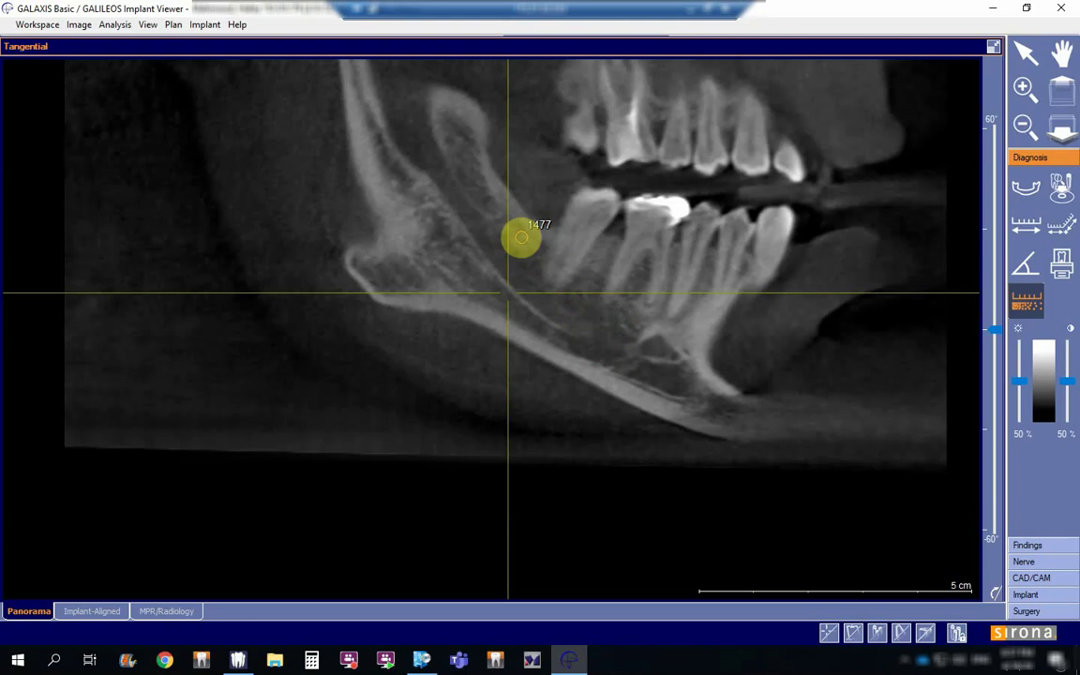
drag(522, 237, 650, 378)
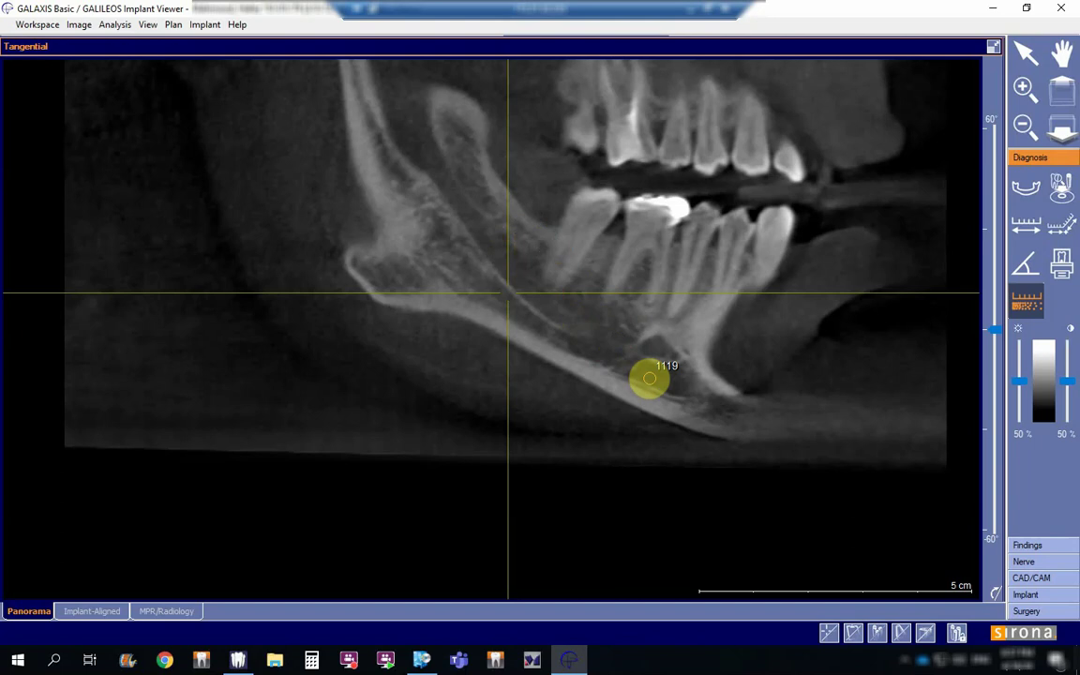
drag(650, 378, 677, 207)
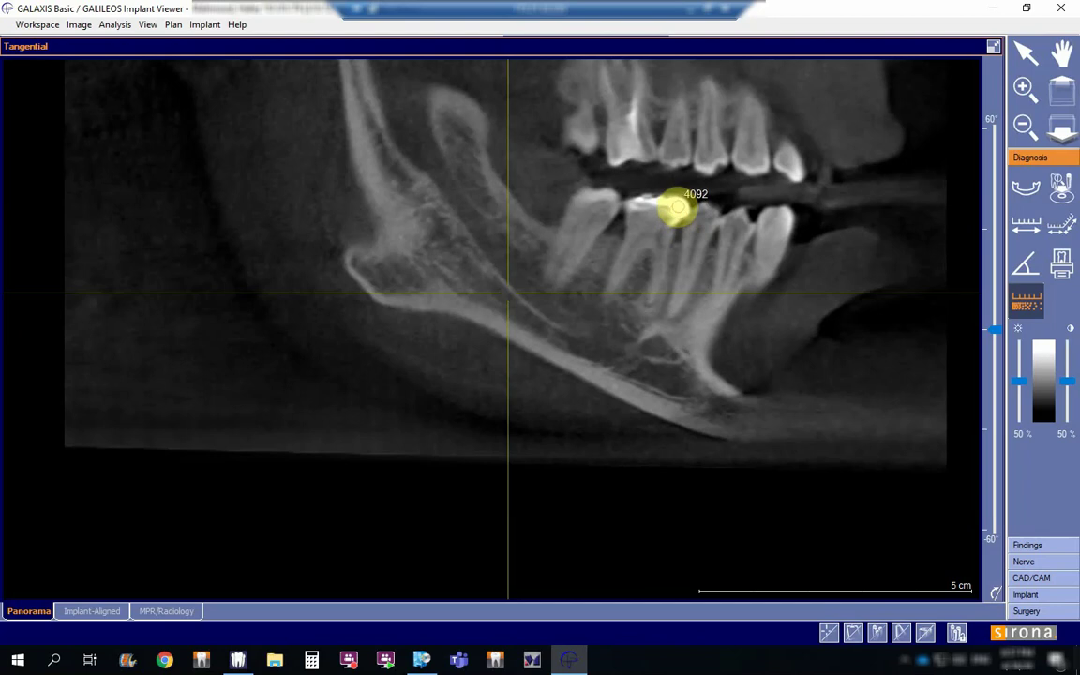
drag(677, 207, 628, 263)
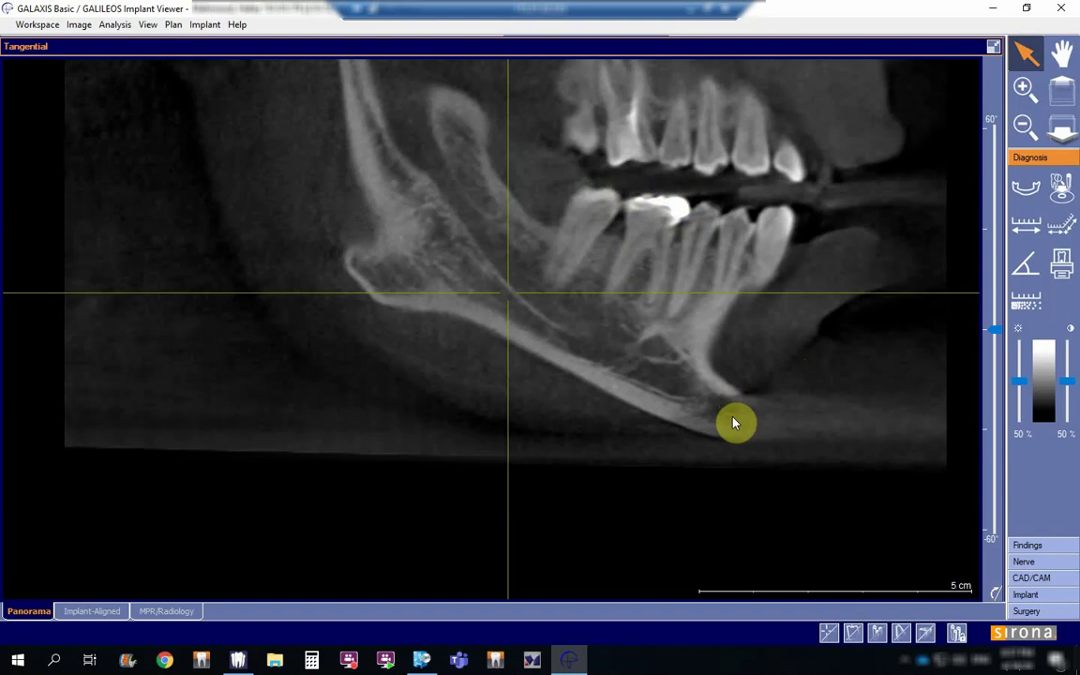
drag(574, 301, 534, 502)
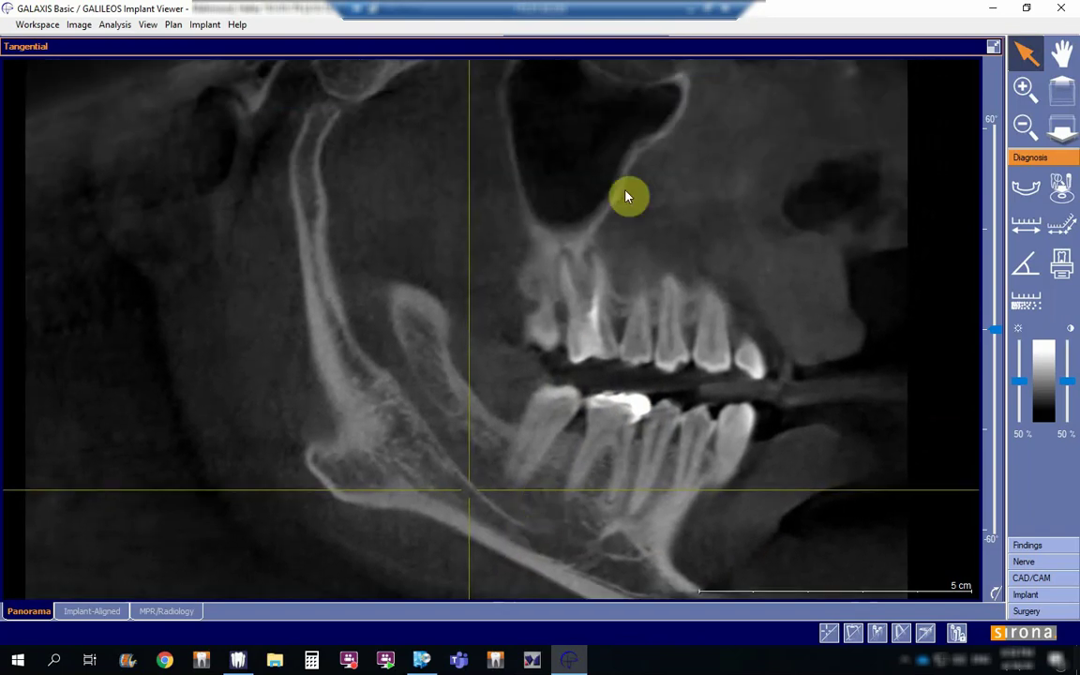